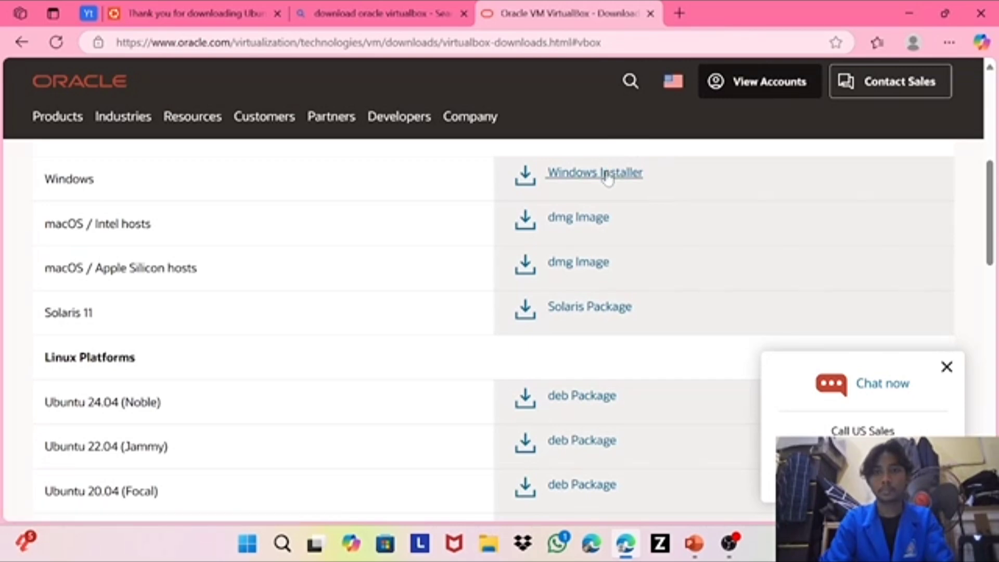
Start downloading the VirtualBox Windows Installer, and cancel the download
click(607, 175)
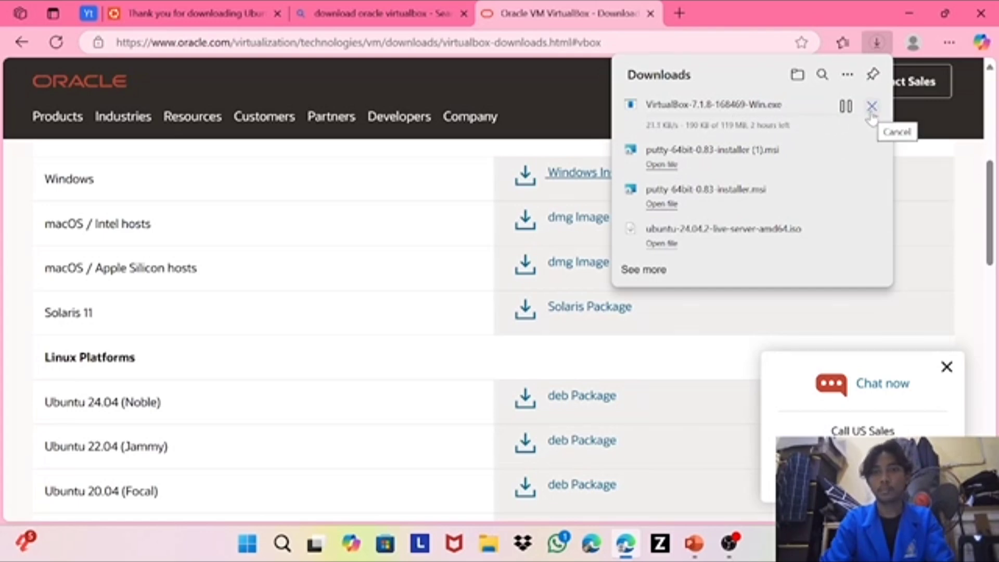
click(872, 107)
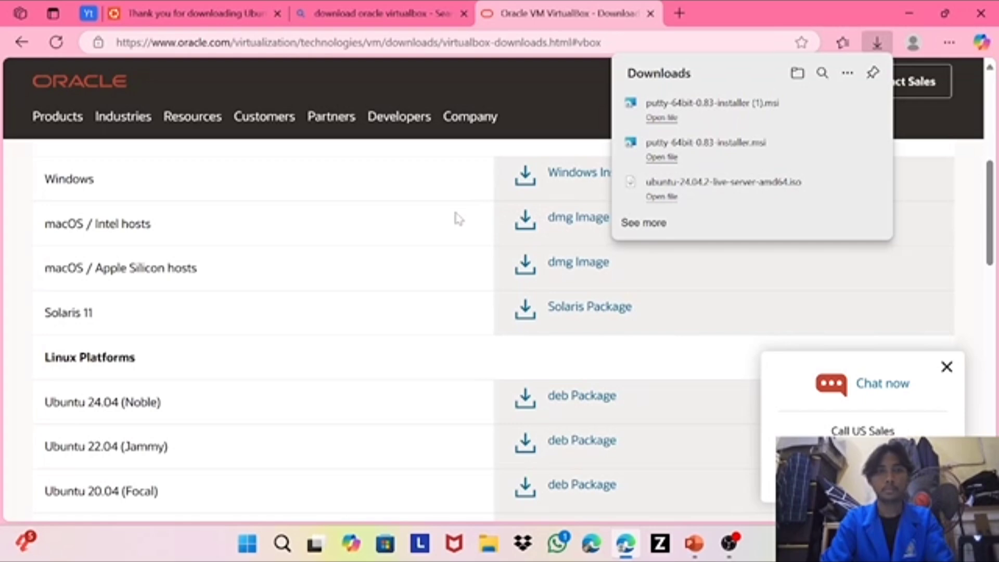
click(458, 218)
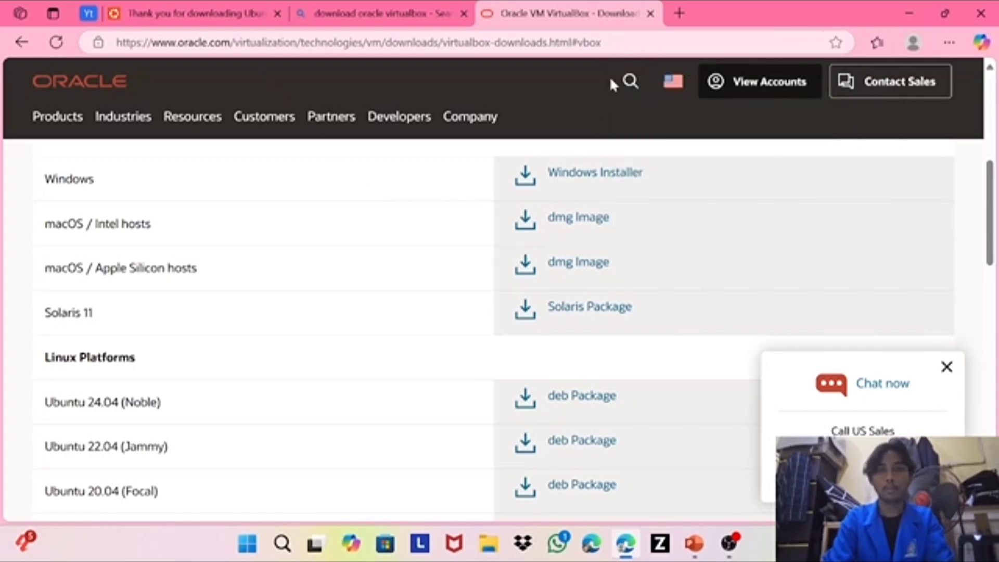
Search the web for "download ubuntu" in a new browser tab
click(678, 13)
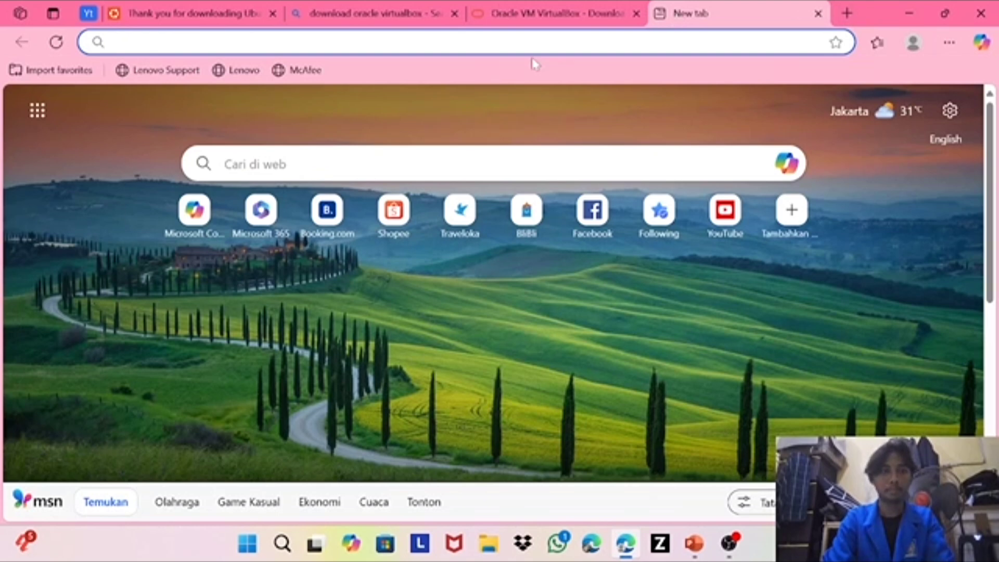
text(diw)
key(BackSpace)
key(BackSpace)
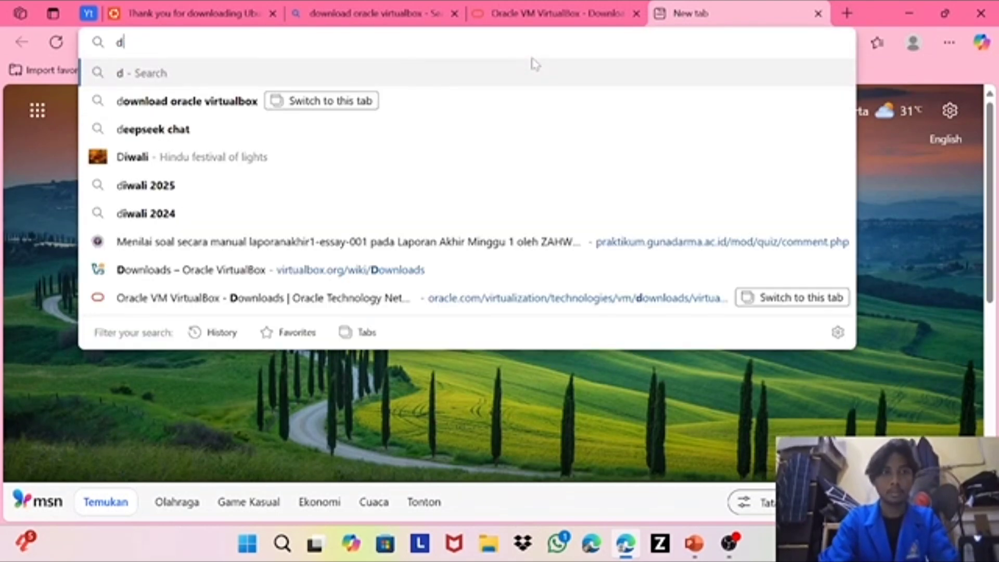
text(ow)
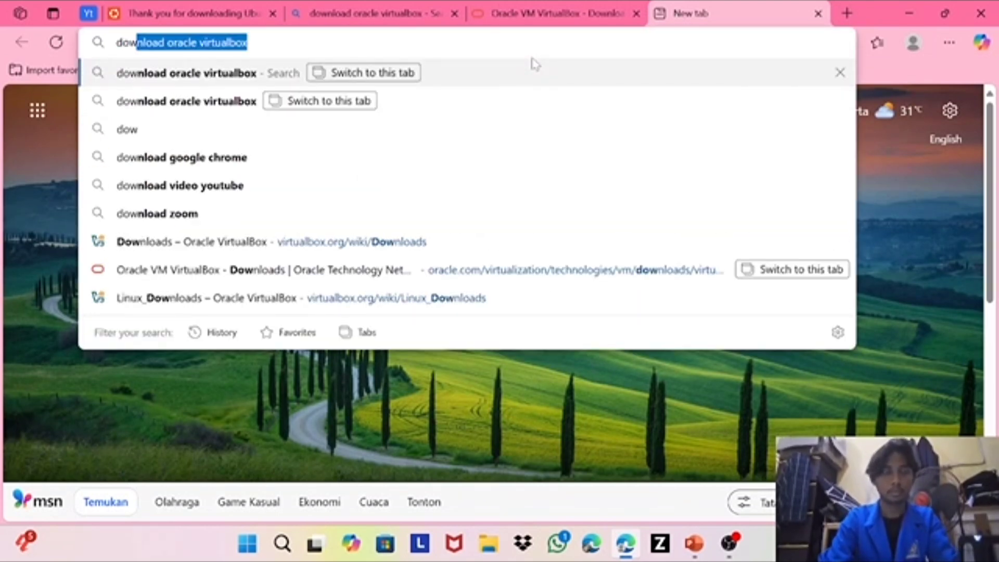
text(nko)
key(BackSpace)
key(BackSpace)
text(l)
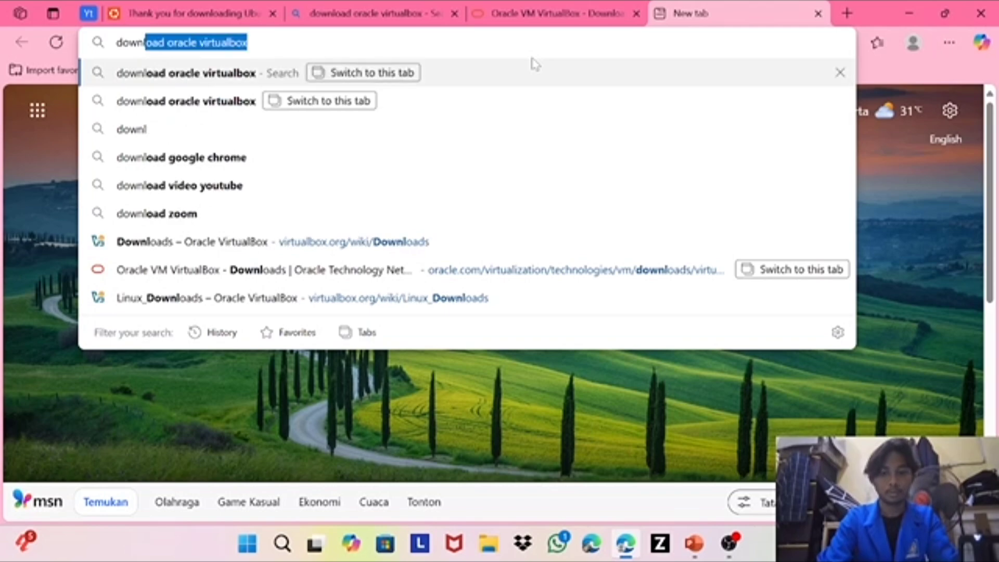
text(oad ubunr)
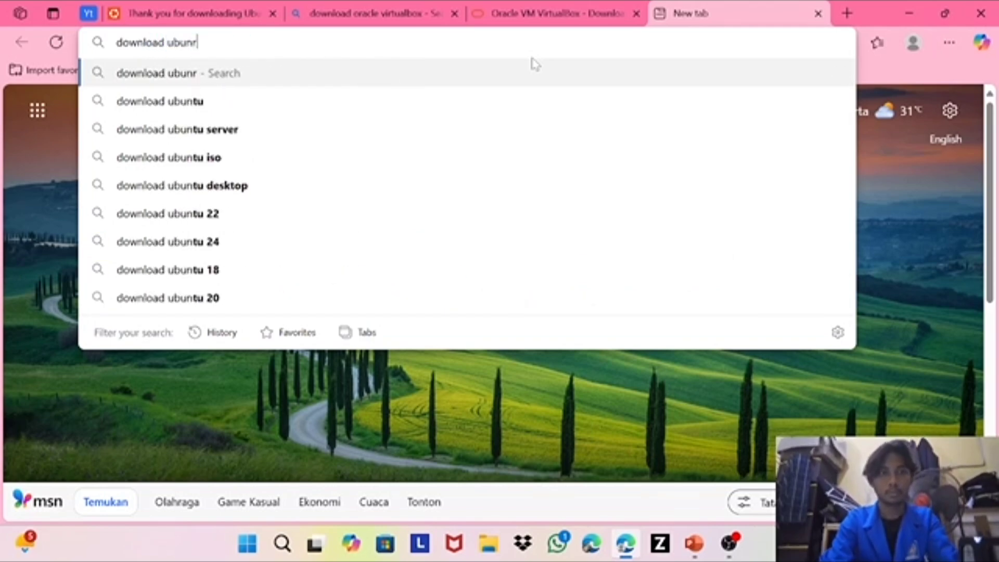
key(BackSpace)
text(t)
key(BackSpace)
text(tu)
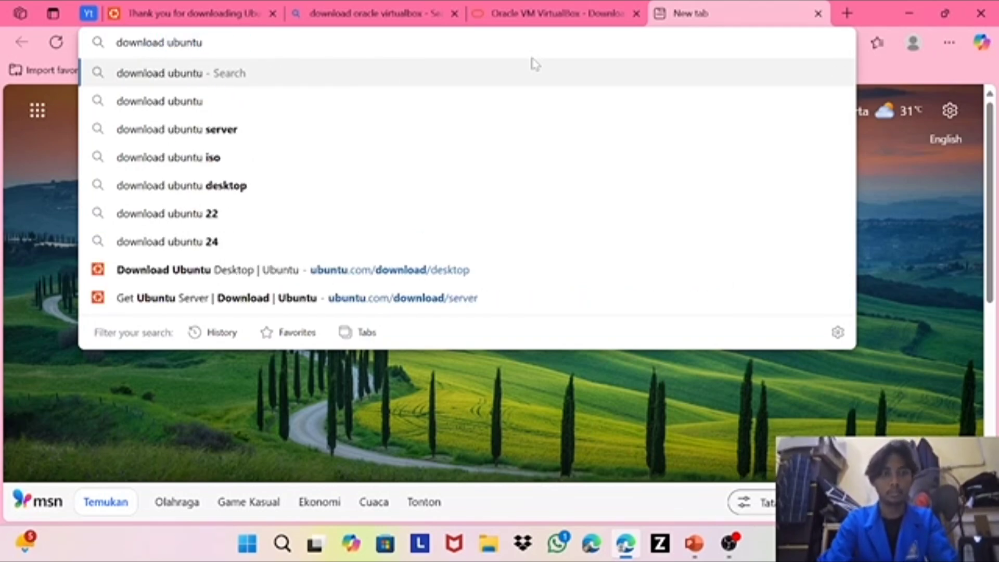
key(Return)
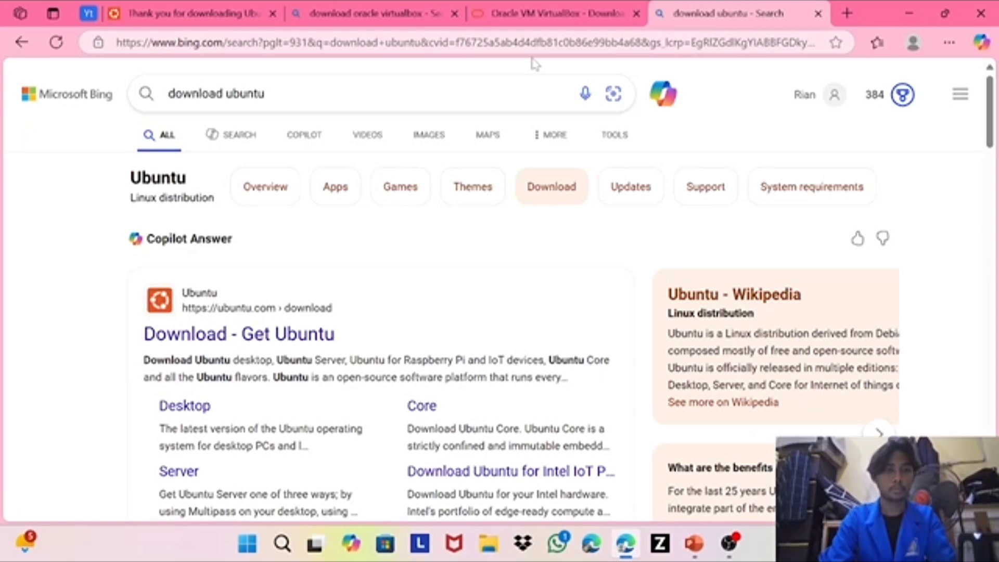
View the Ubuntu Server download page reached through the Get Ubuntu result, and return to the search results
click(261, 346)
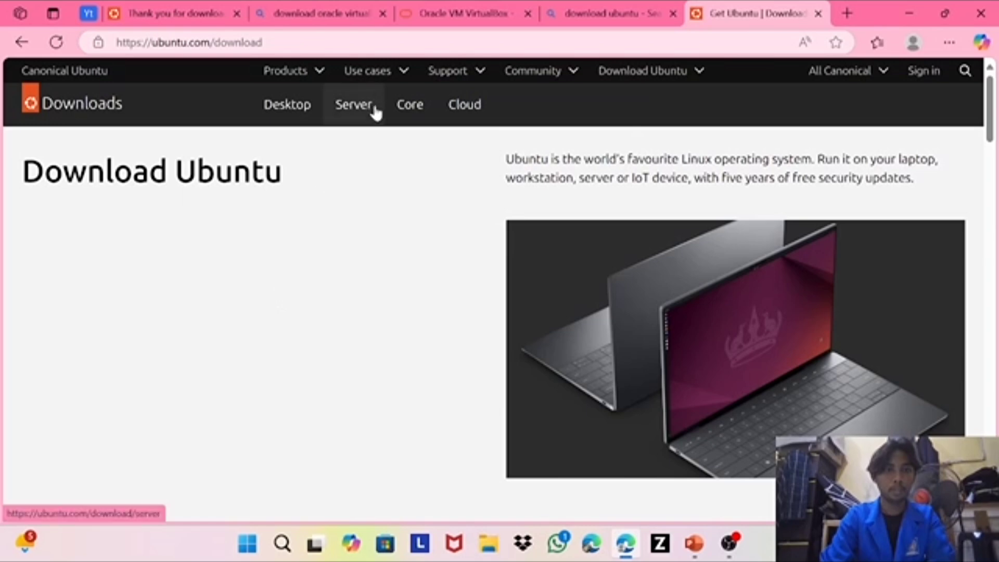
click(369, 103)
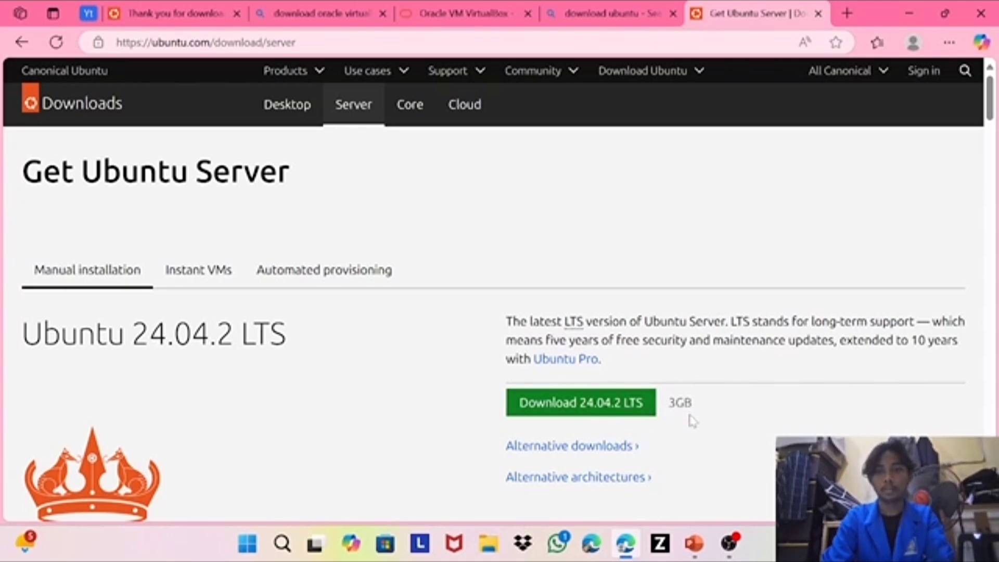
click(21, 42)
click(21, 43)
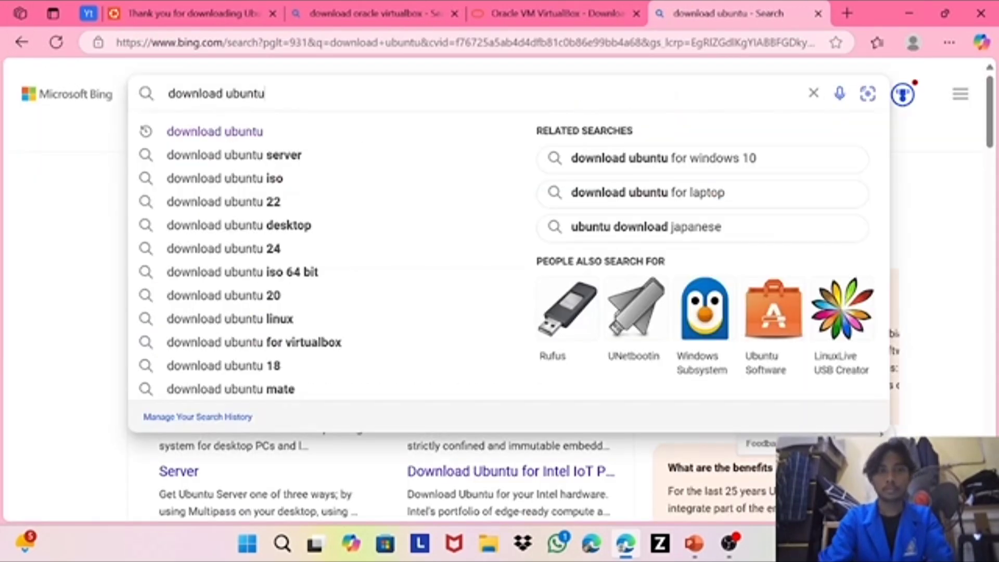
Search for "download putty" and open the PuTTY latest release download page through the putty.org result
key(BackSpace)
key(BackSpace)
key(BackSpace)
key(BackSpace)
key(BackSpace)
key(BackSpace)
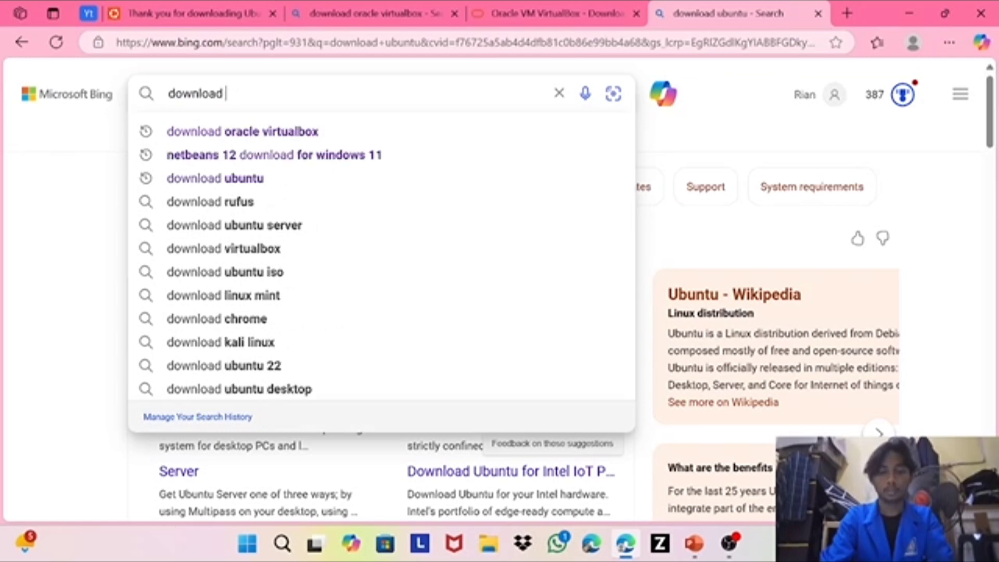
text(putty)
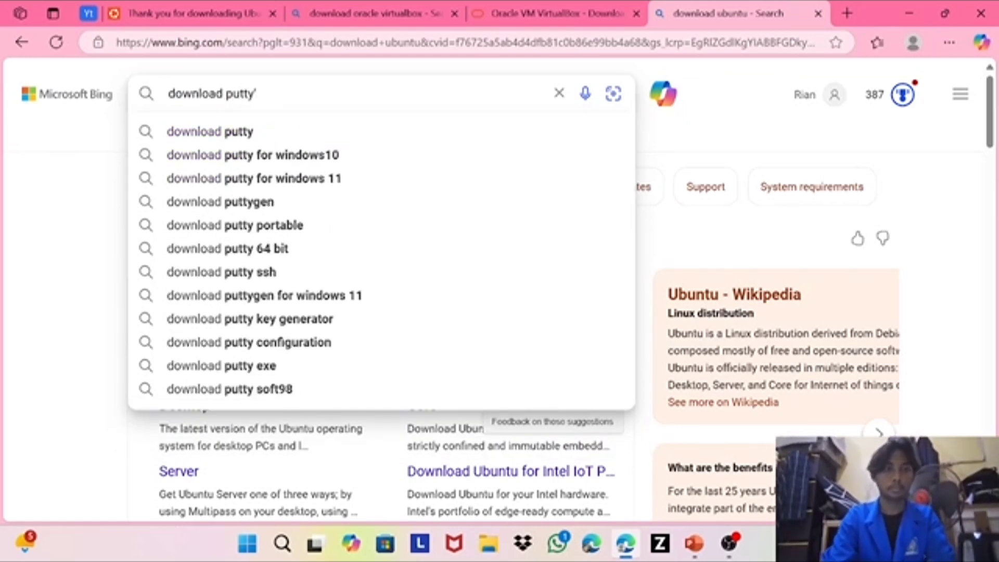
key(Return)
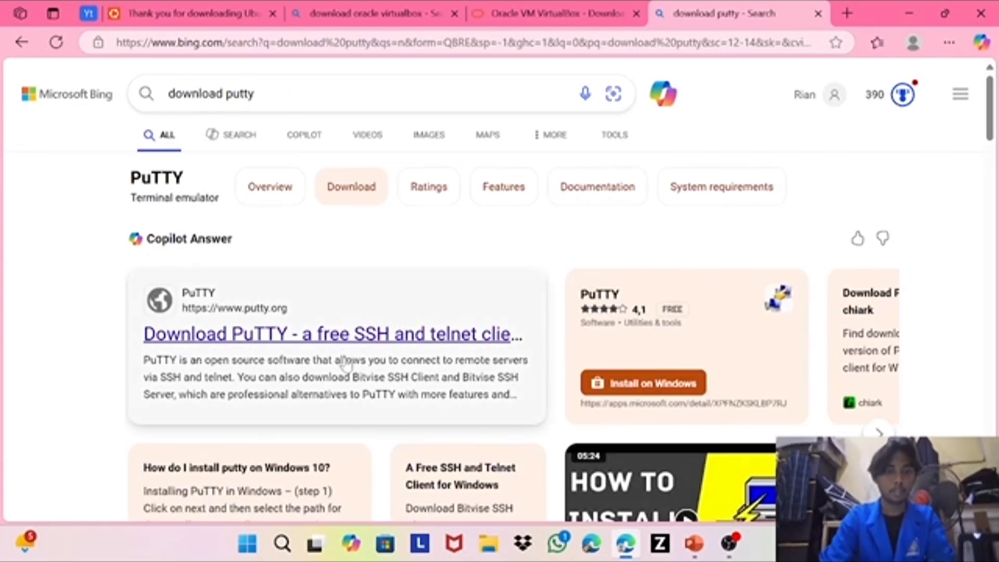
click(327, 341)
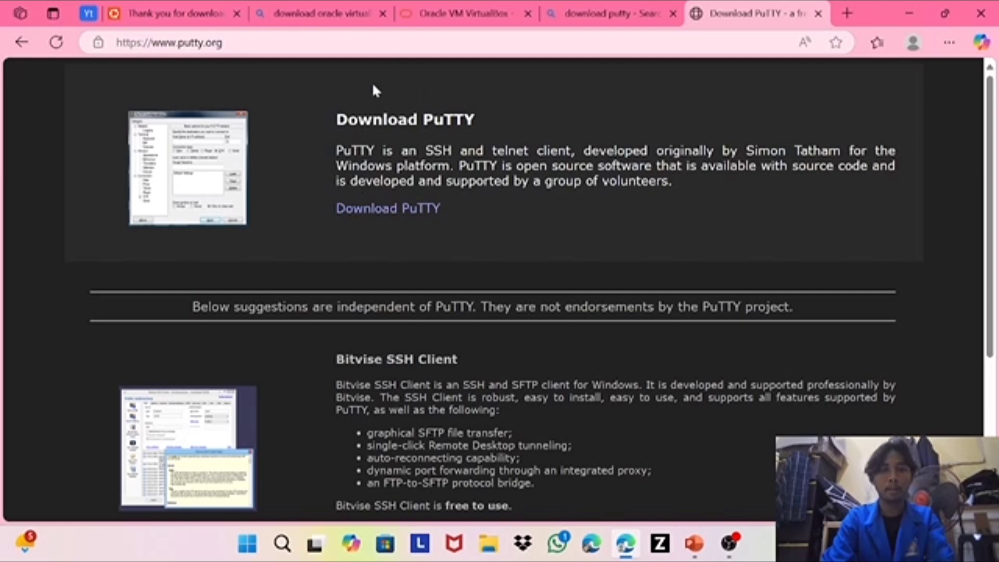
click(418, 208)
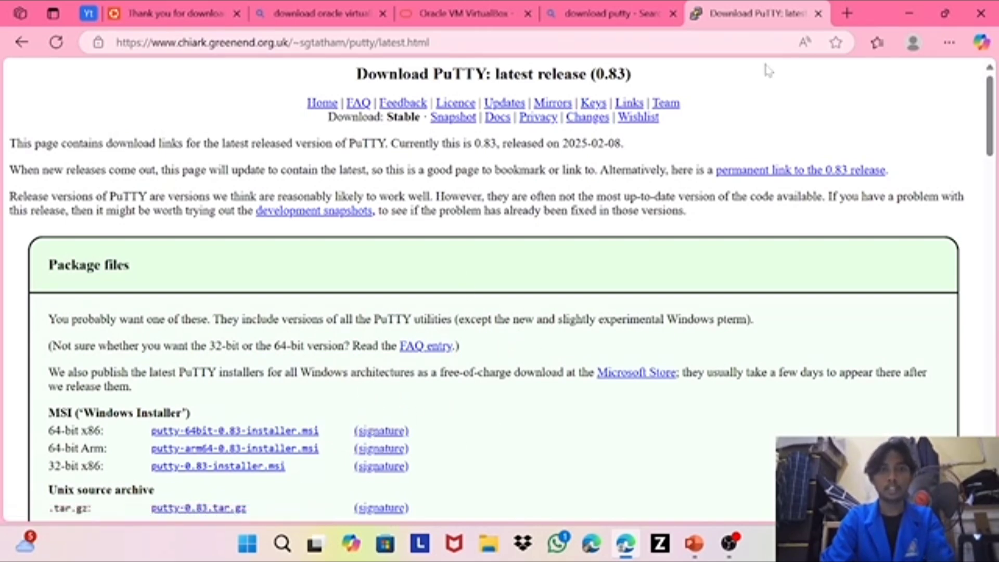
Minimize the browser and OBS windows, and switch to Oracle VirtualBox by launching it from the desktop
click(909, 2)
click(913, 6)
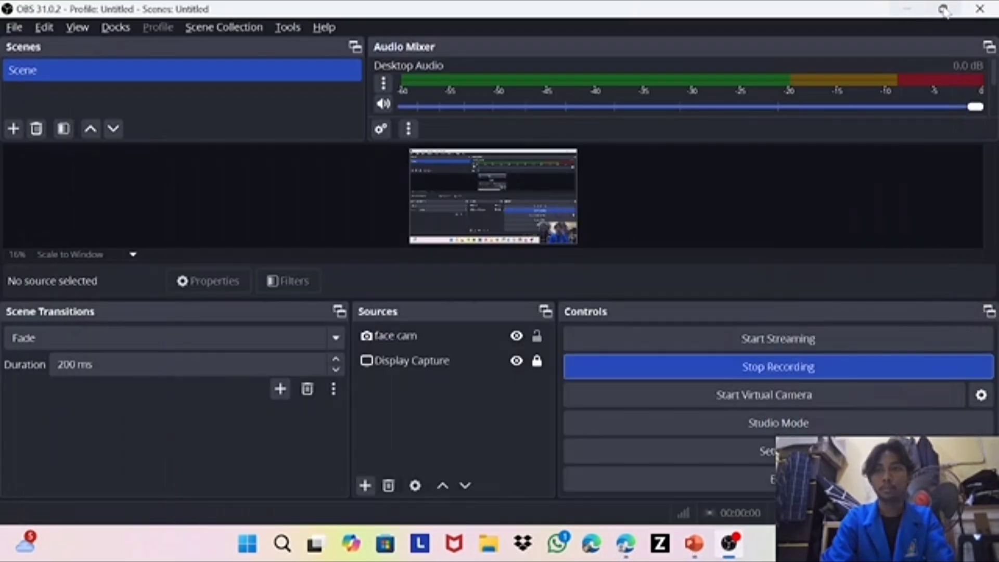
click(979, 8)
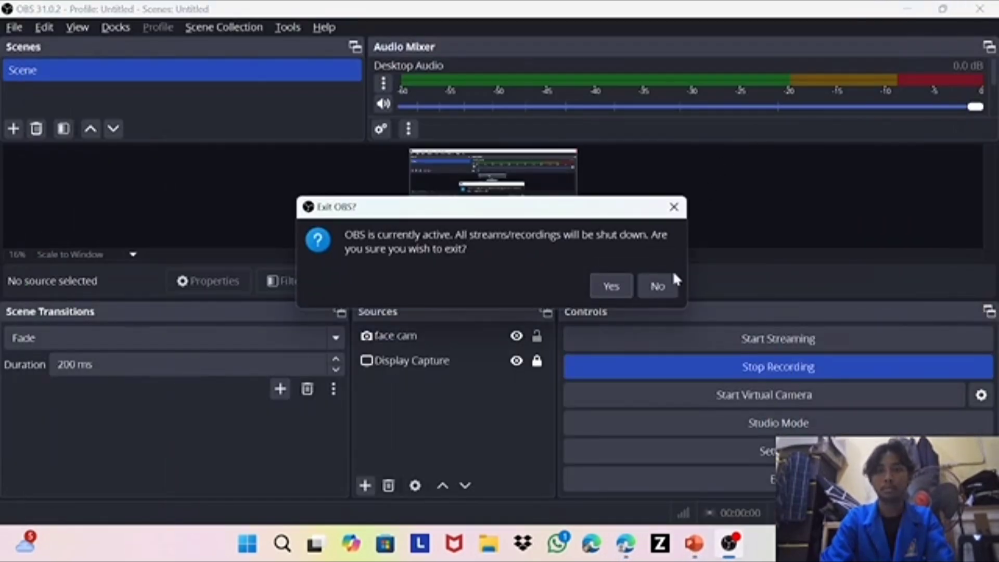
click(670, 285)
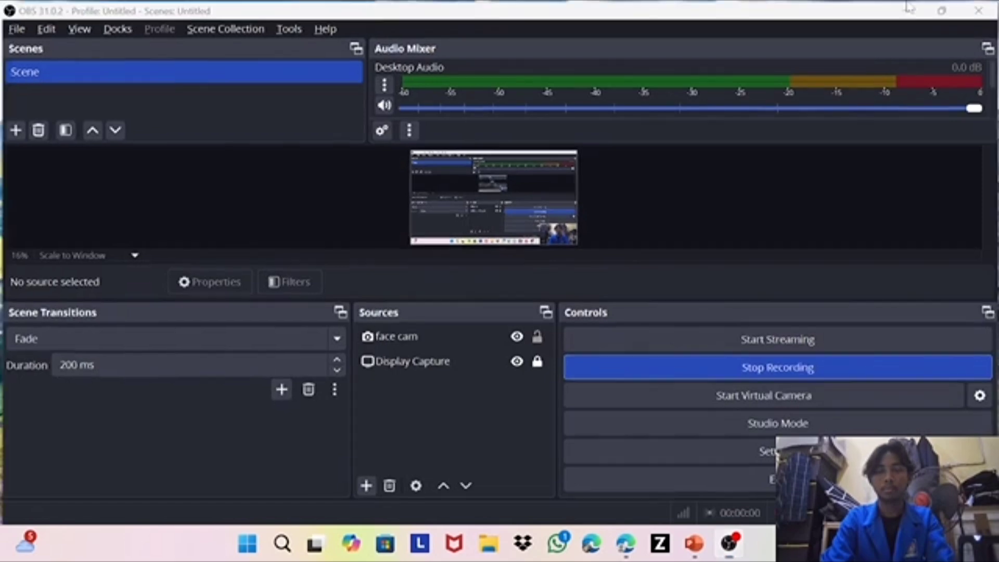
click(909, 8)
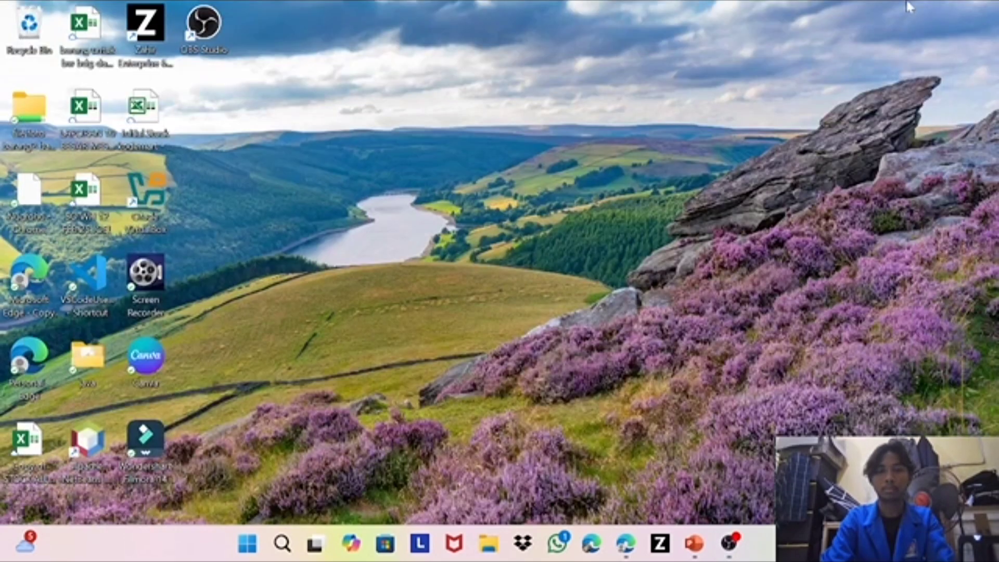
double_click(154, 194)
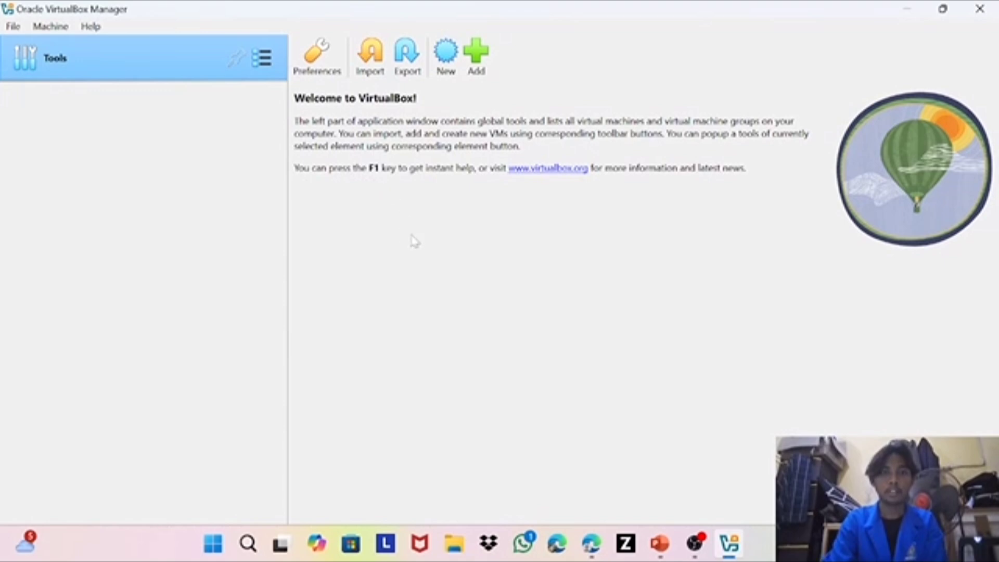
Start creating a new virtual machine and name it "serverafi"
click(446, 57)
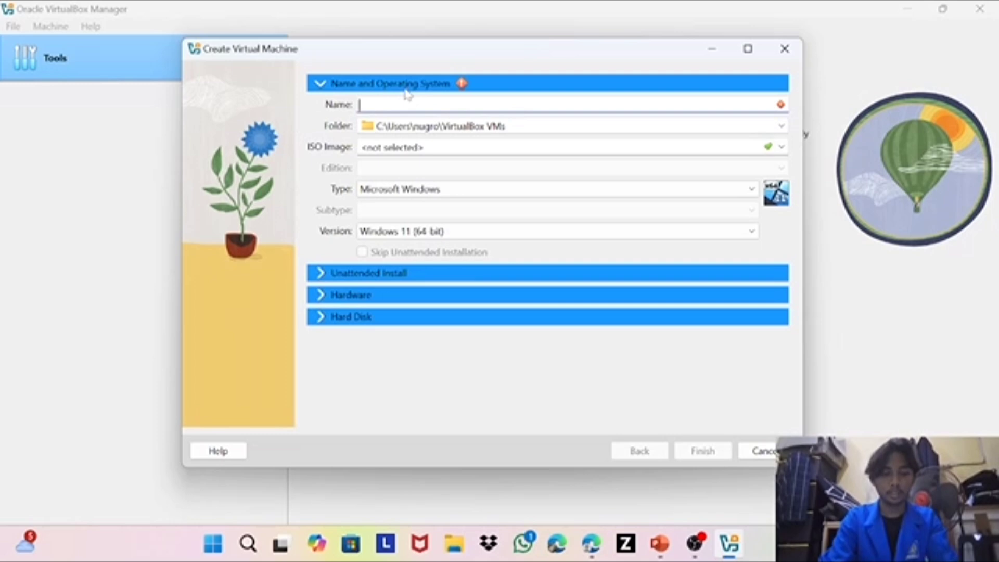
text(serve)
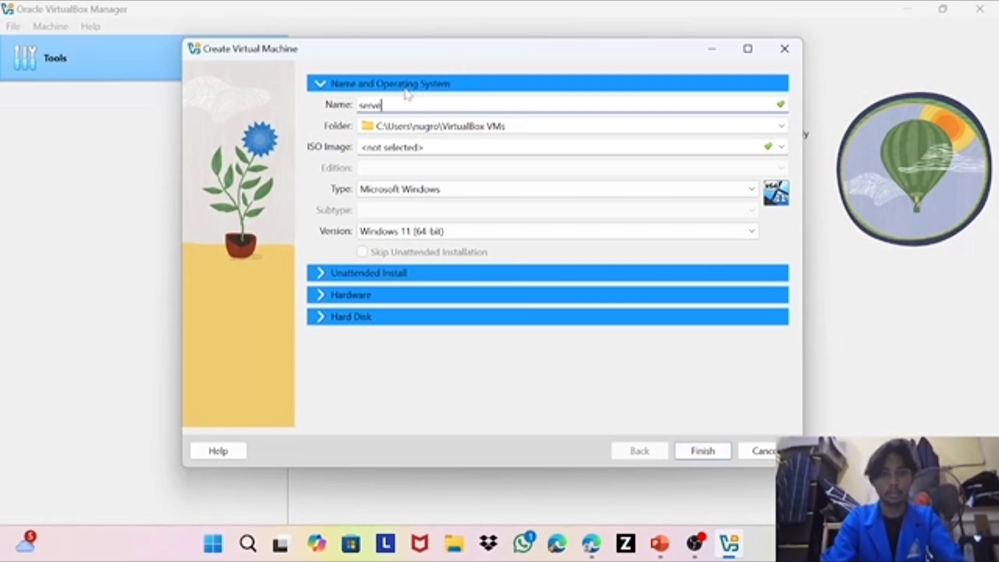
text(rau)
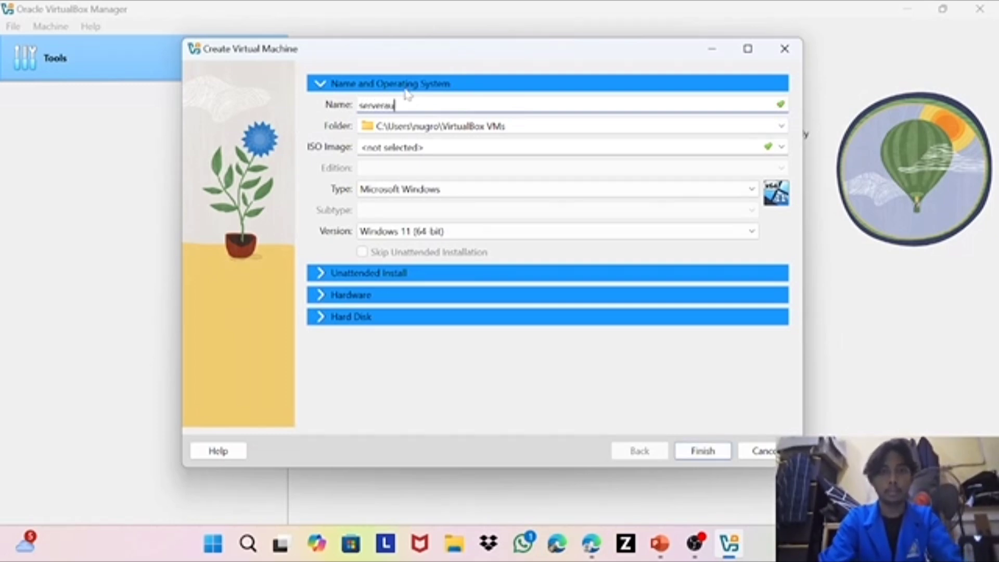
text(f===)
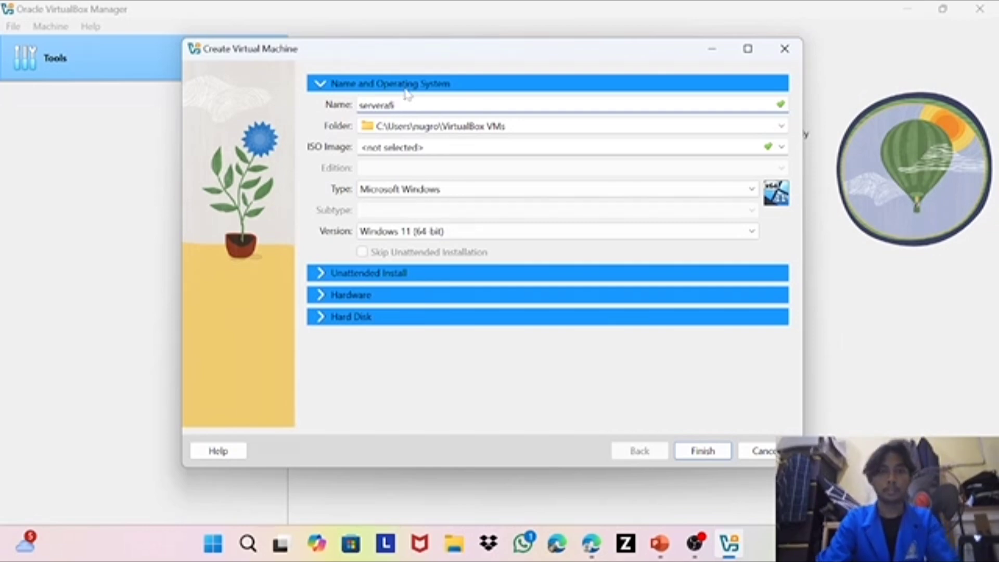
Set the operating system type to Linux and the subtype to Ubuntu, and finish creating the virtual machine
click(449, 190)
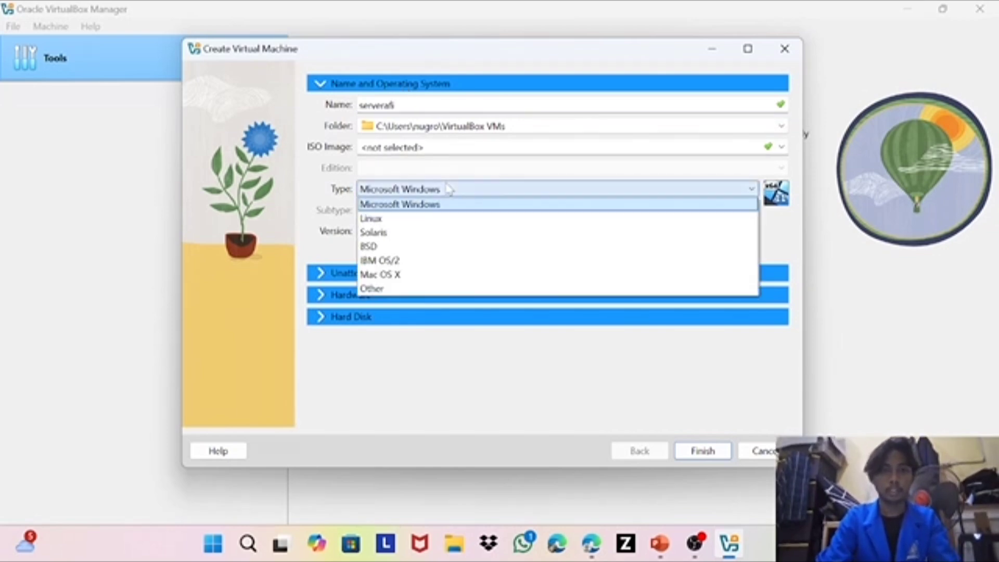
click(438, 218)
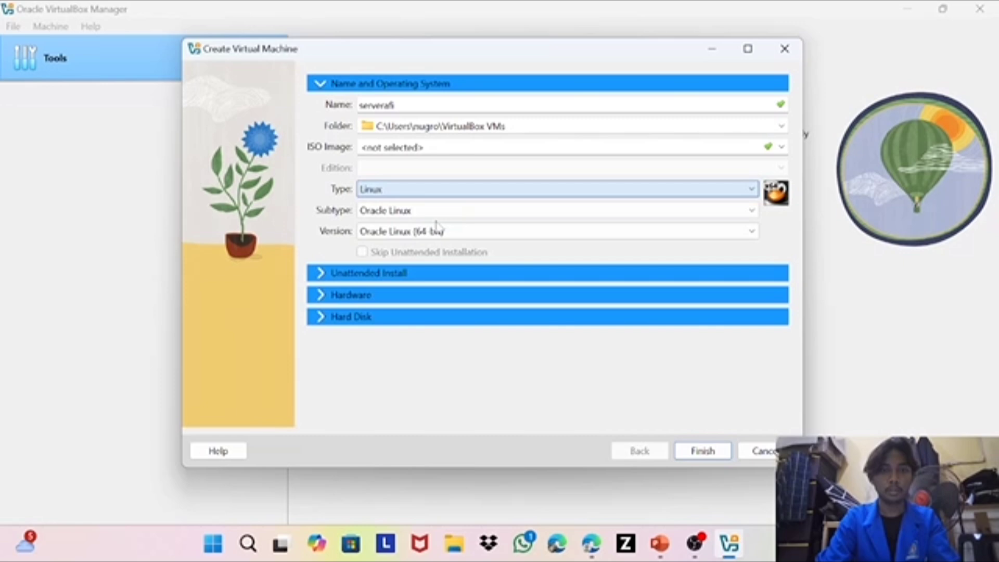
click(409, 216)
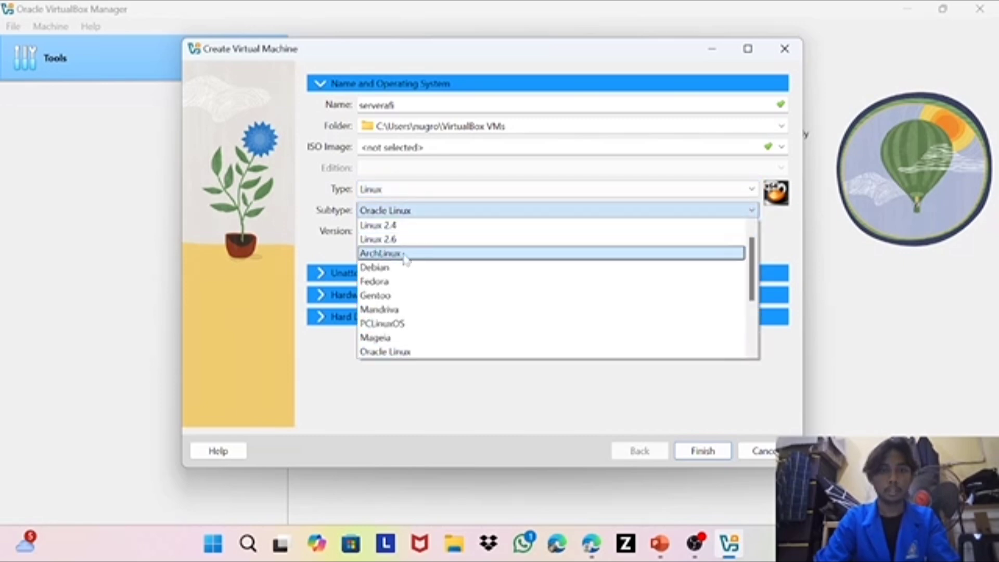
scroll(405, 259, down, 3)
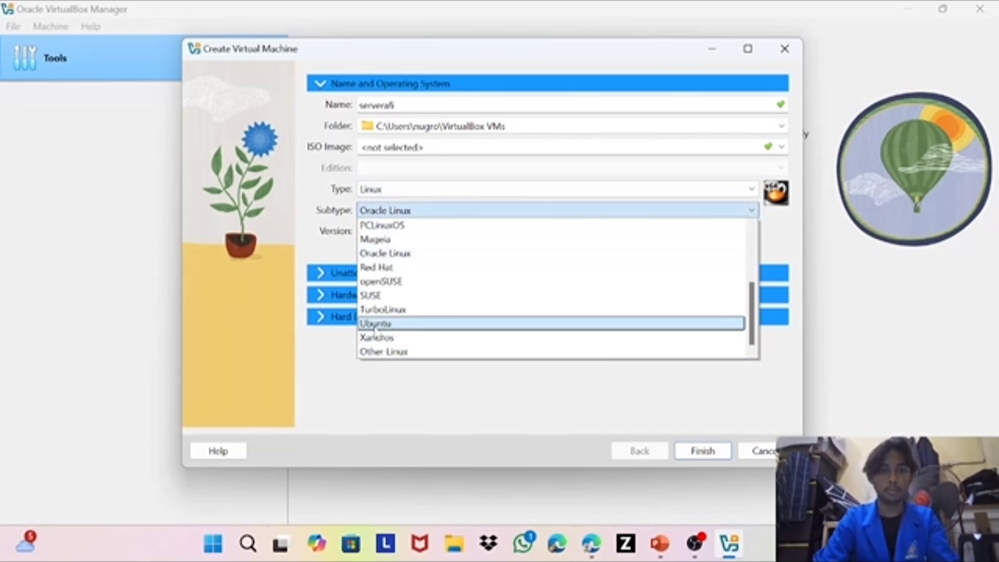
click(406, 323)
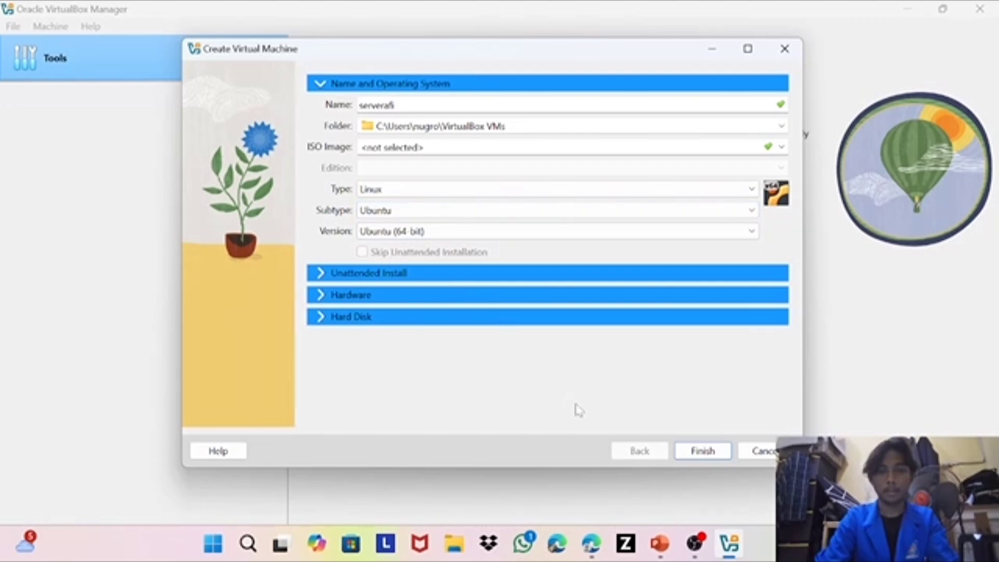
click(702, 451)
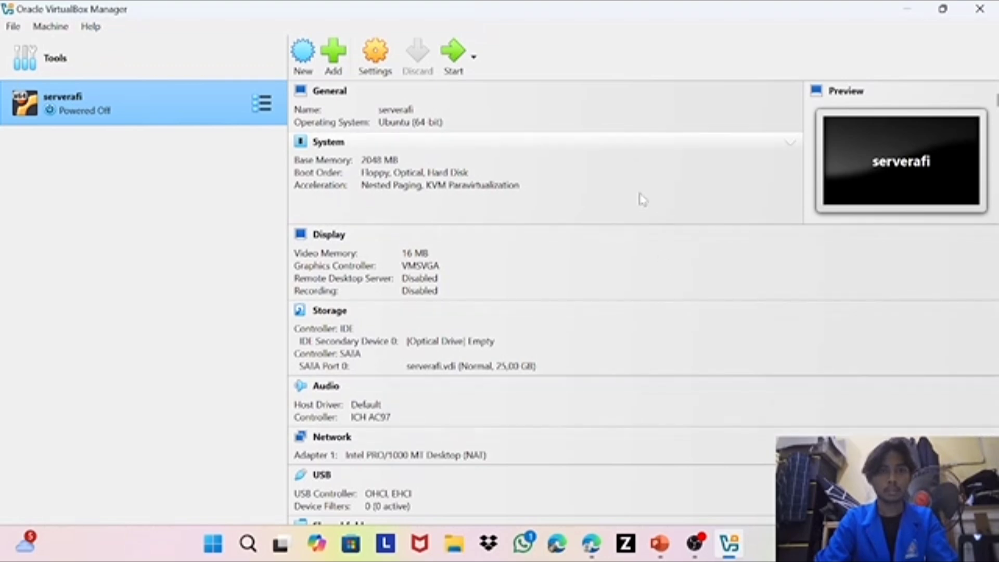
Remove the "serverafi" virtual machine and delete all of its files
right_click(232, 100)
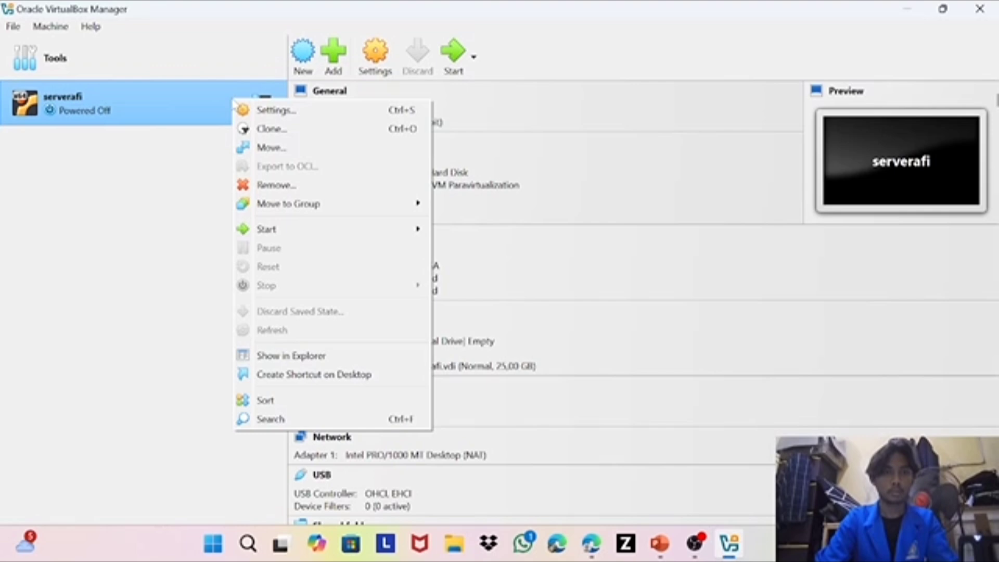
click(304, 185)
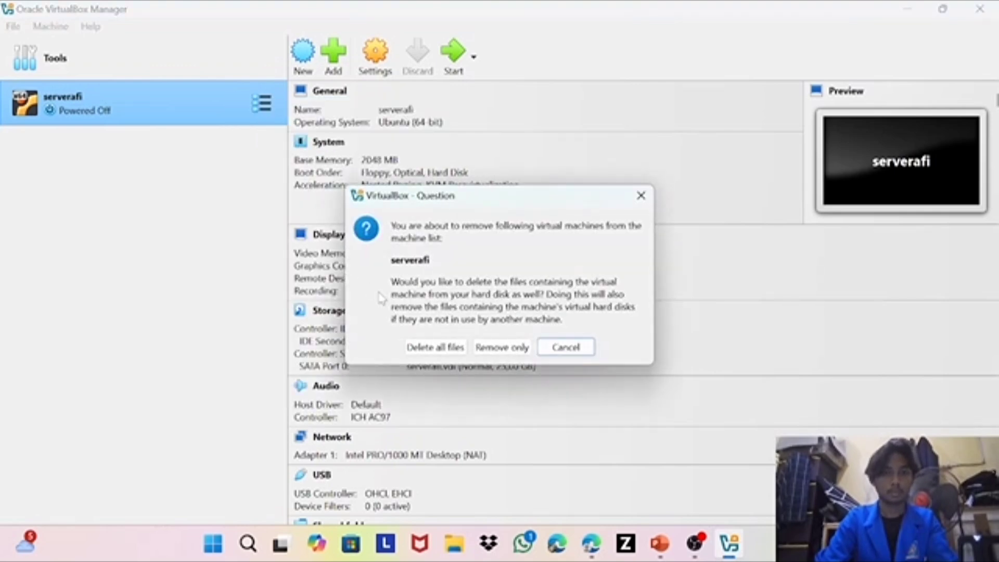
click(431, 347)
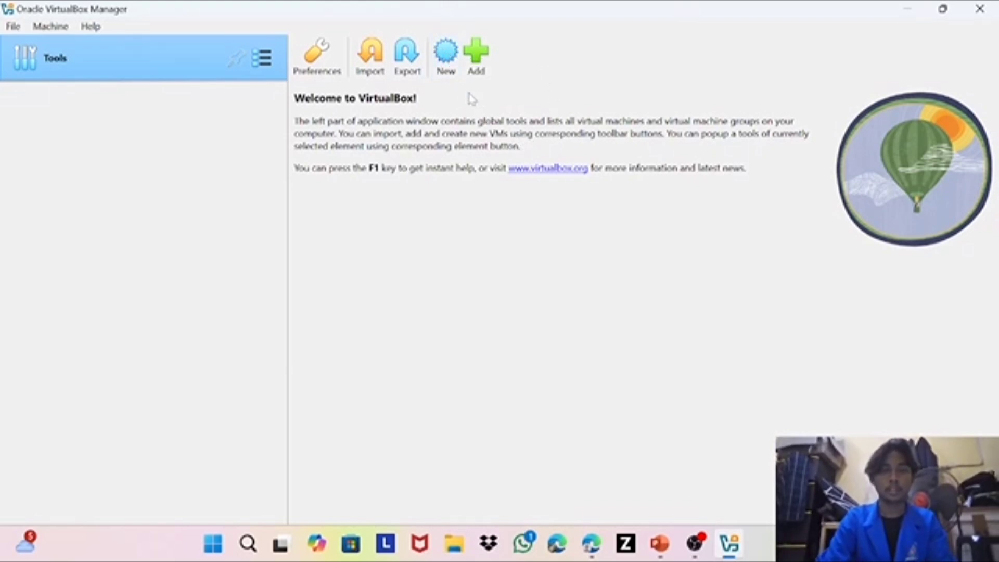
Create a new virtual machine named "linuxafi" with type Linux and subtype Ubuntu
click(450, 77)
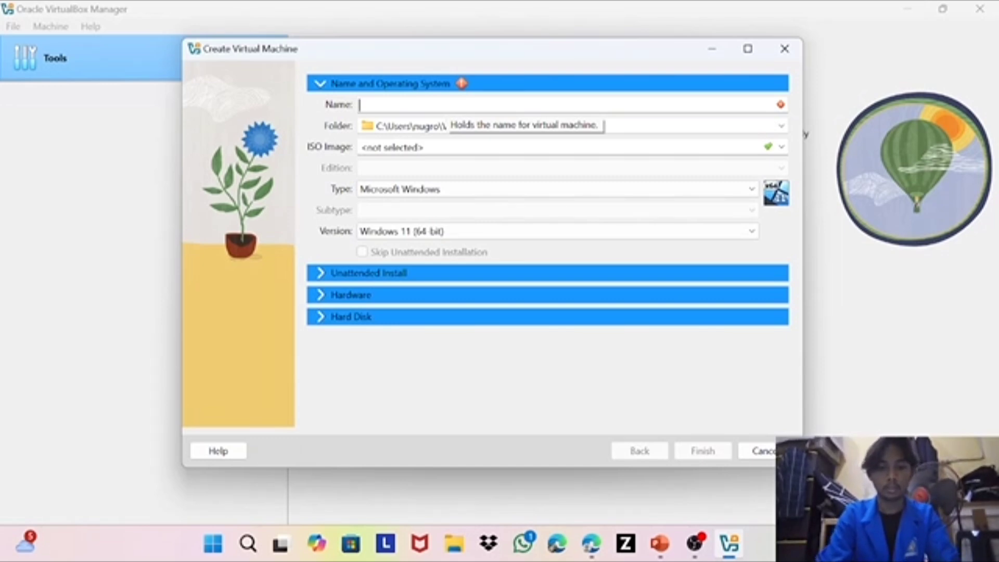
text(l)
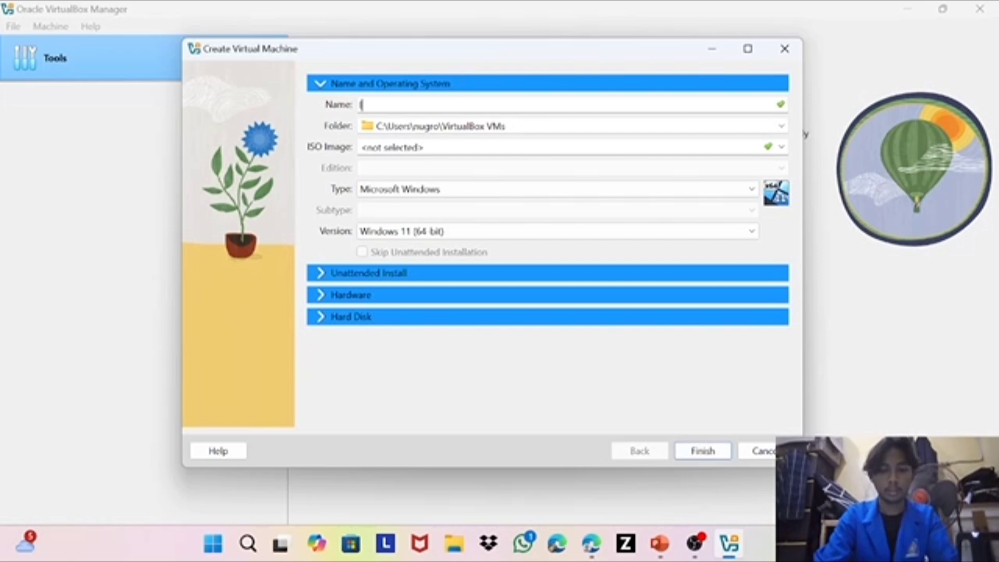
text(inuxafi)
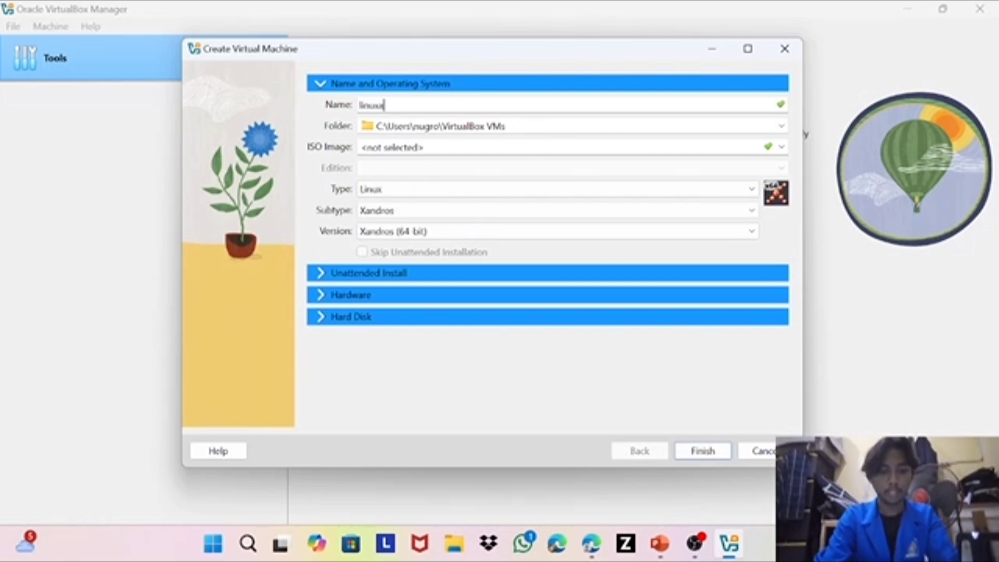
click(441, 194)
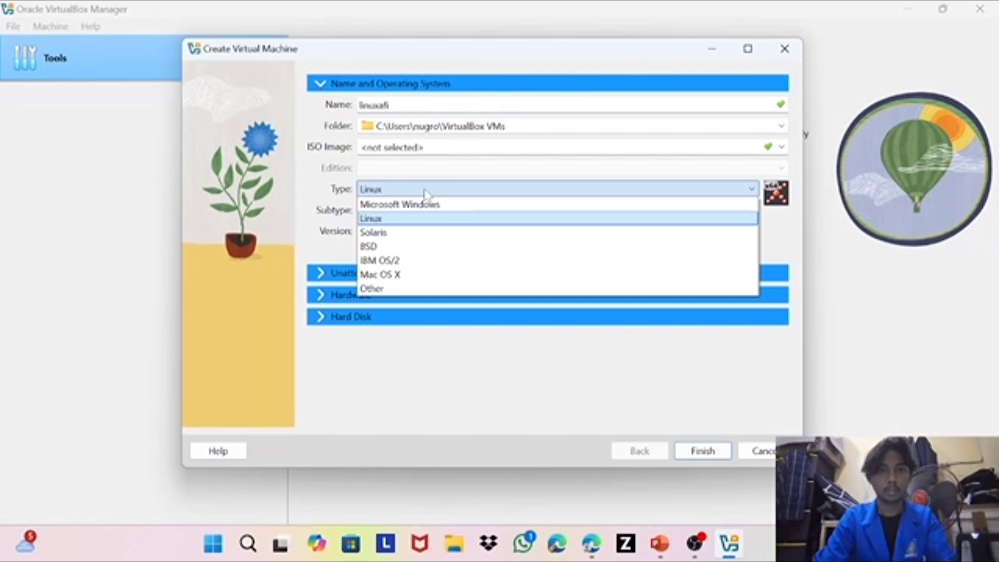
click(425, 193)
click(425, 211)
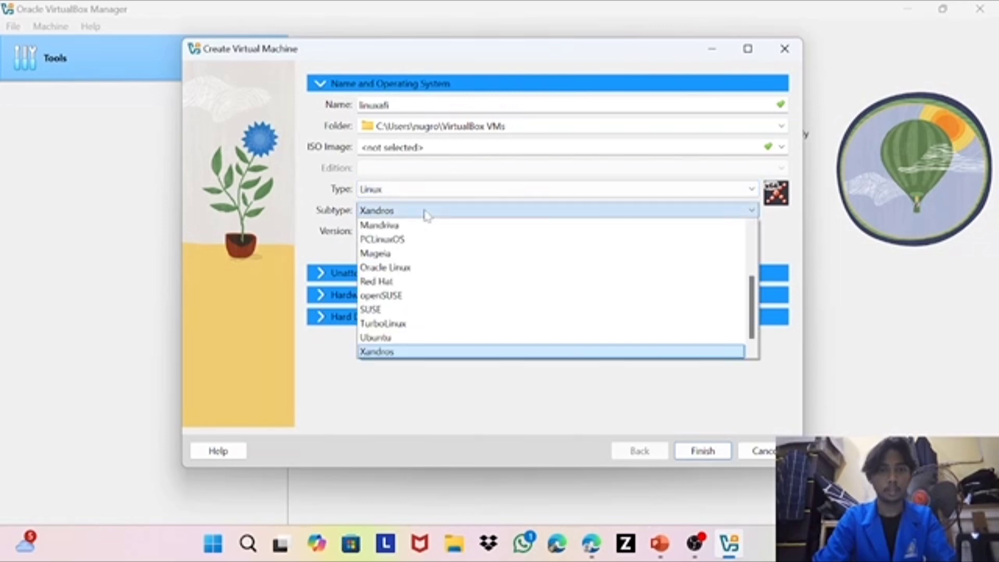
click(398, 338)
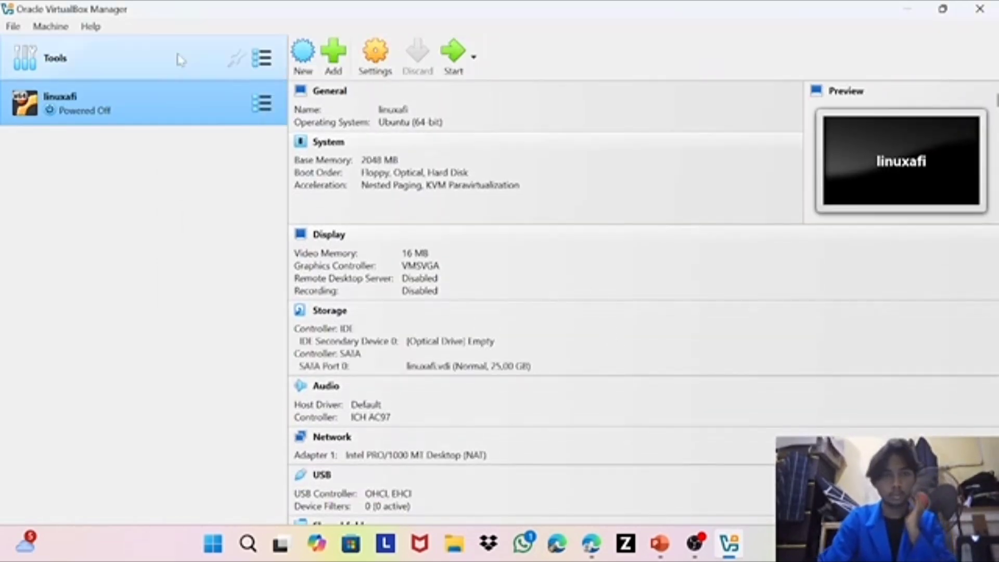
Remove the "linuxafi" virtual machine from the machine list using the remove-only option
right_click(170, 103)
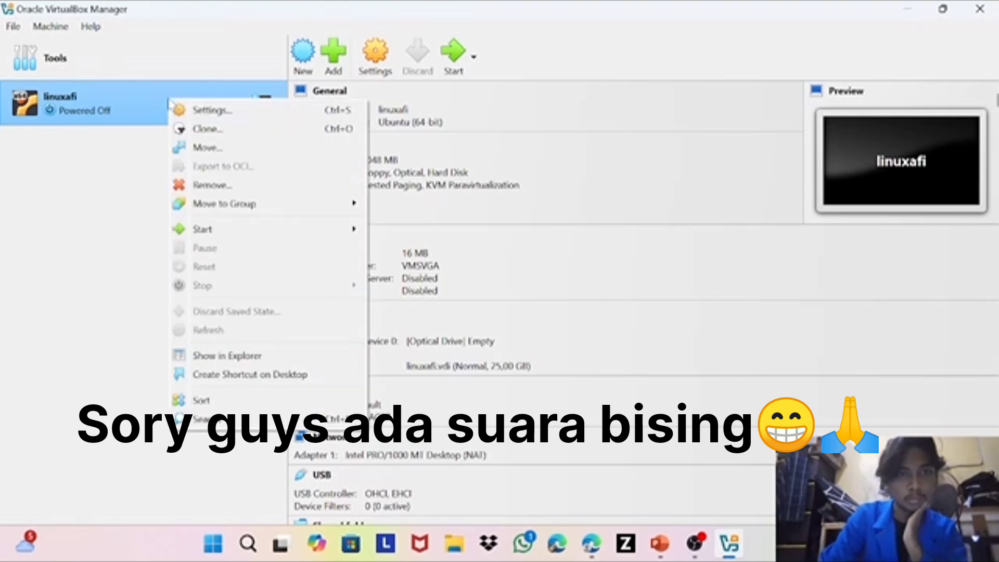
click(238, 185)
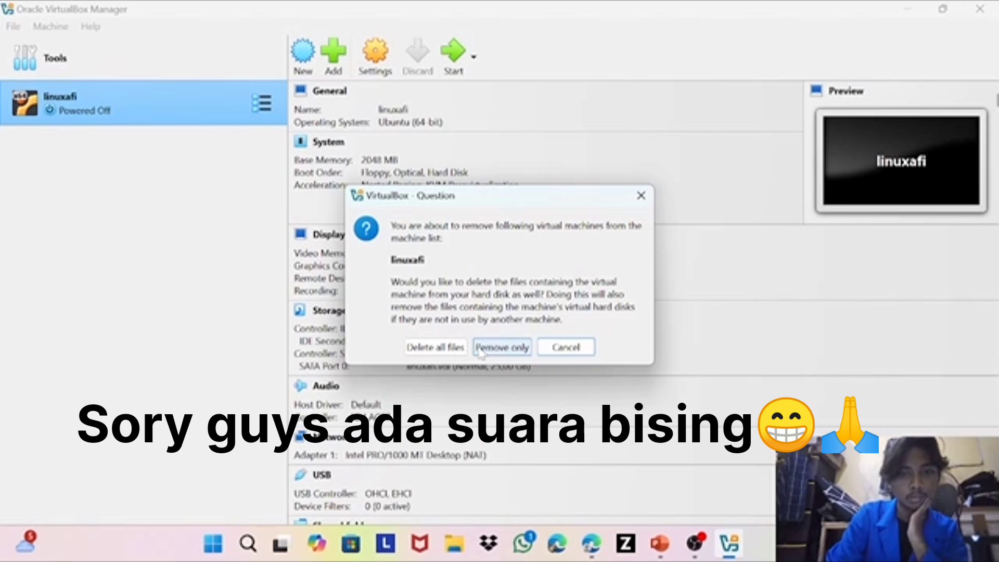
click(479, 350)
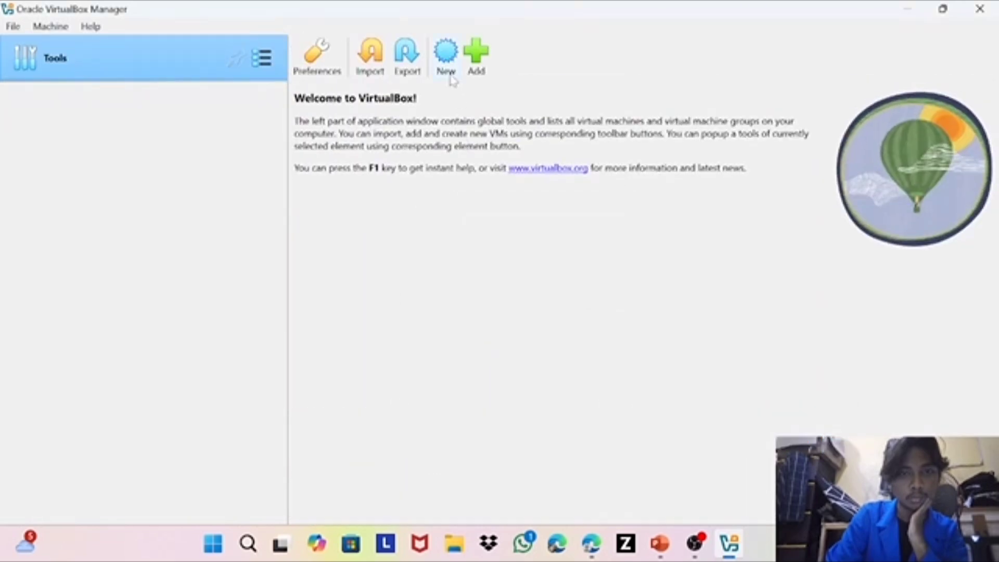
click(447, 57)
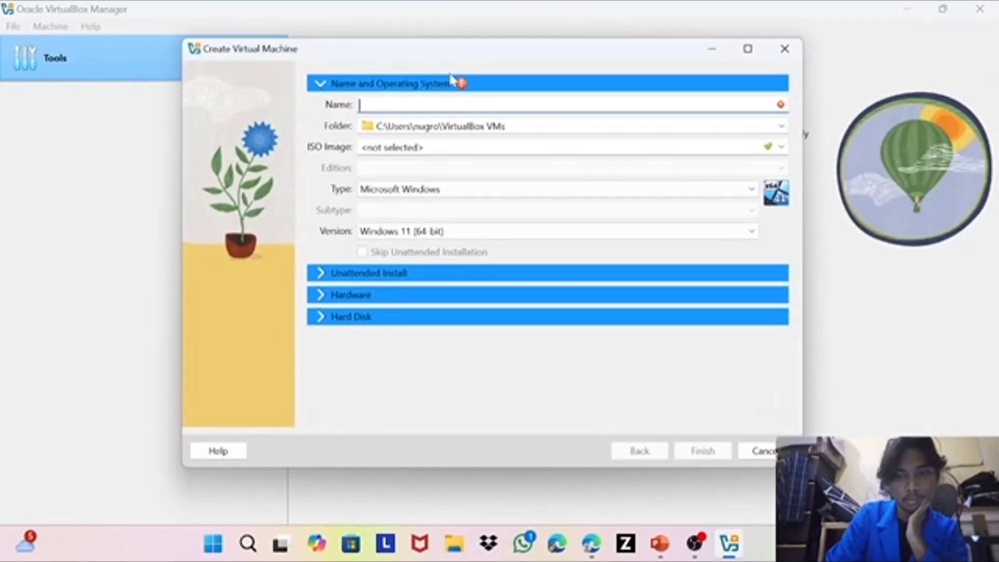
click(360, 276)
click(359, 287)
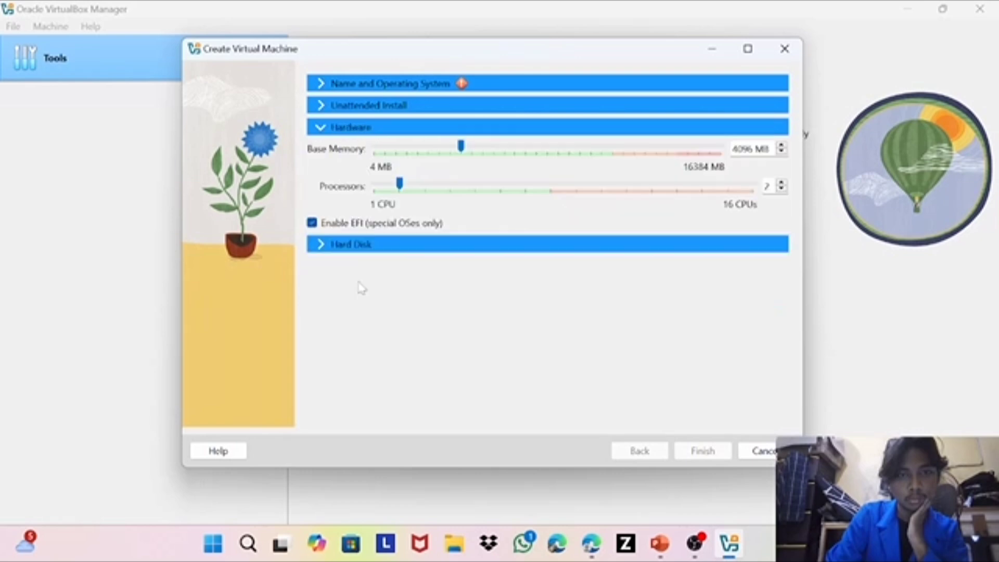
click(358, 244)
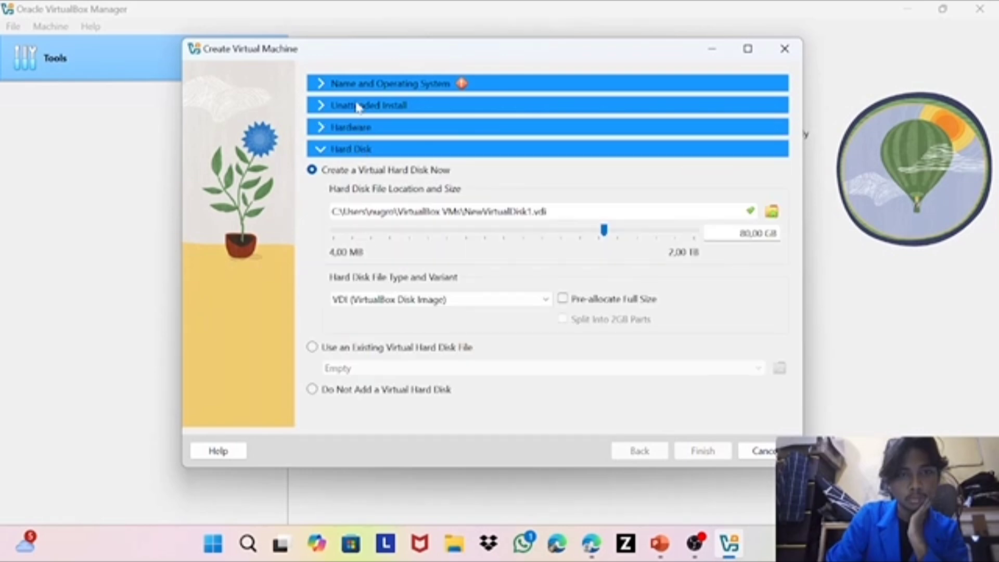
click(357, 83)
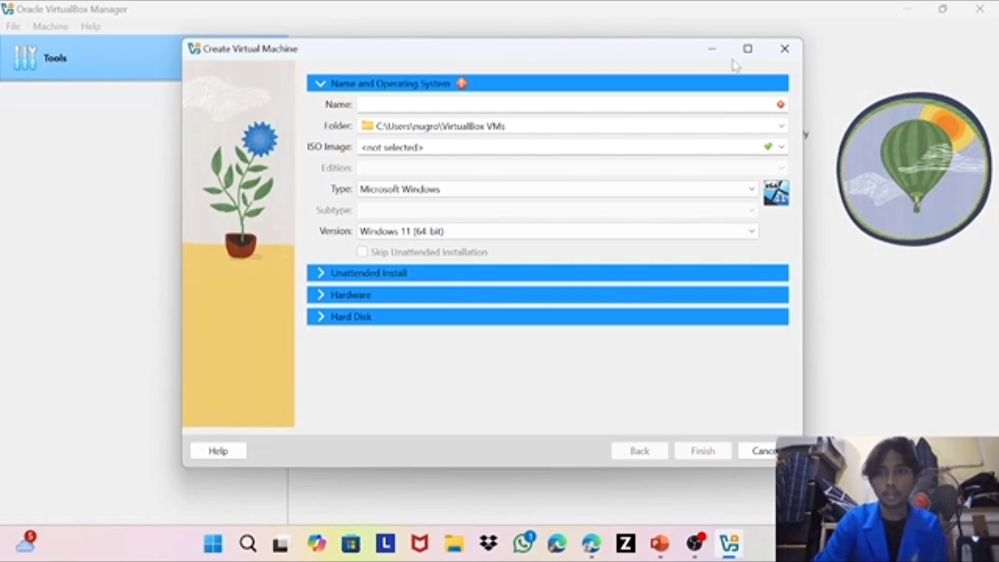
click(785, 49)
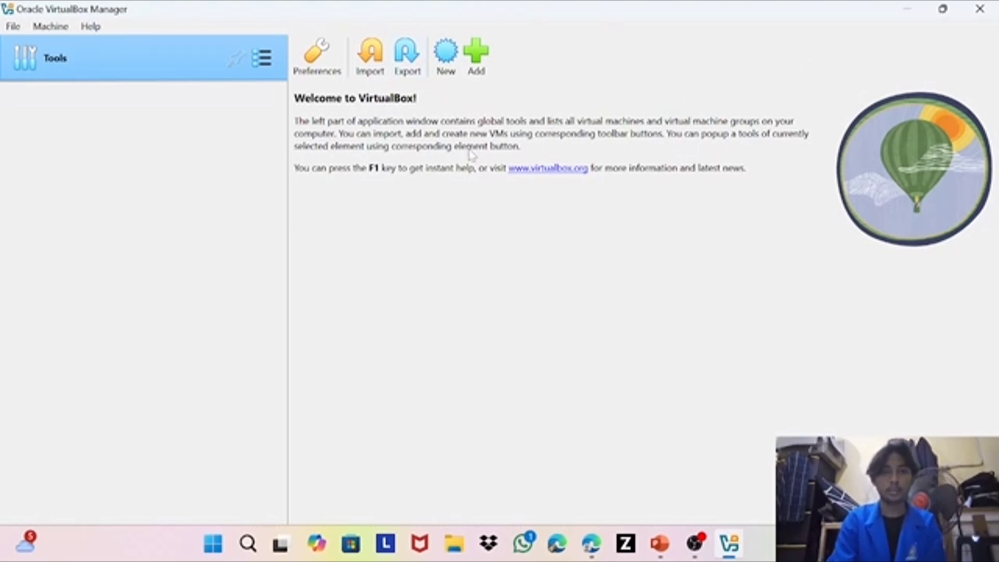
Start creating a new virtual machine and name it "serverafi"
click(440, 67)
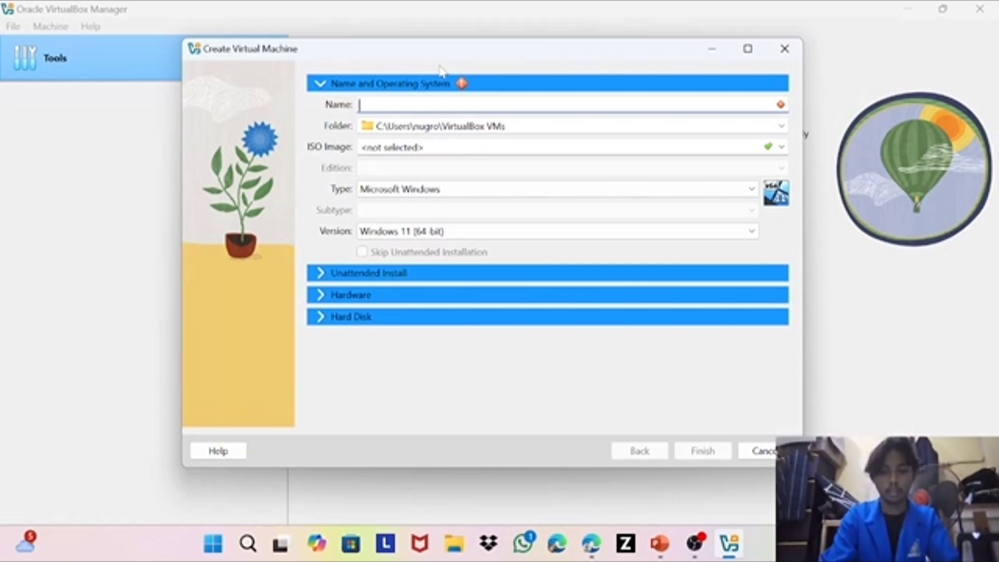
text(cerver)
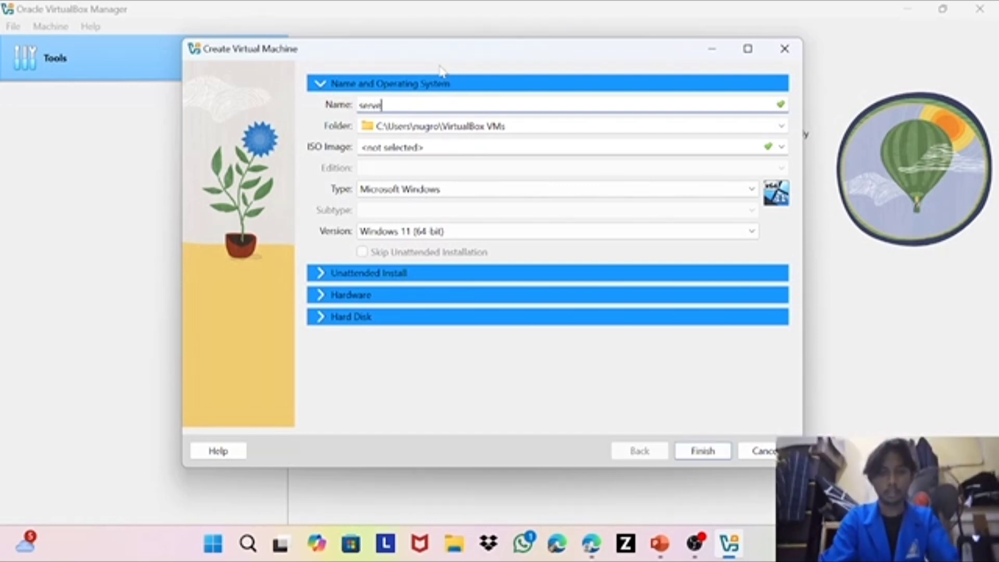
text(af)
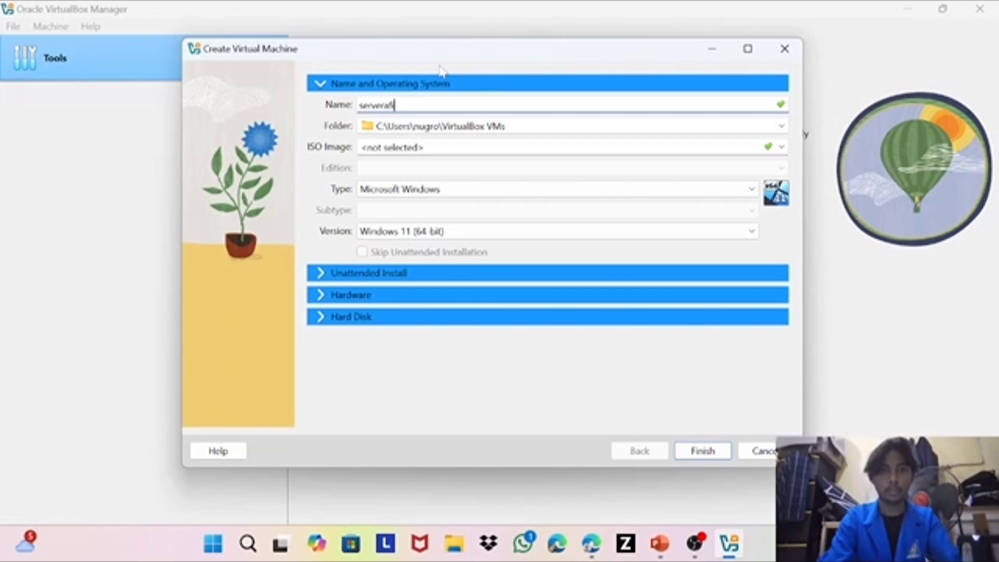
text(i)
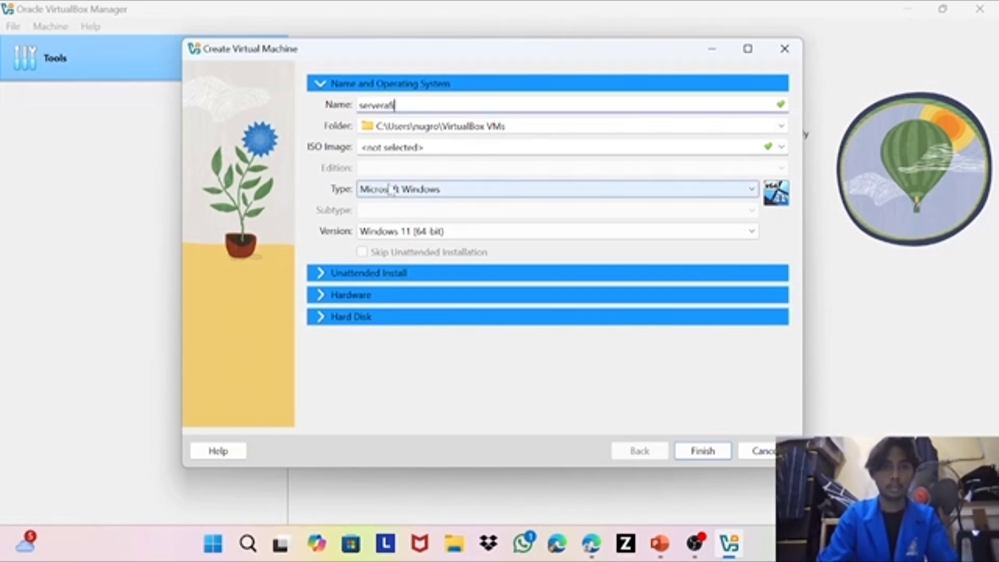
Set the new virtual machine's operating system type to Linux and its subtype to Ubuntu
click(390, 189)
click(395, 220)
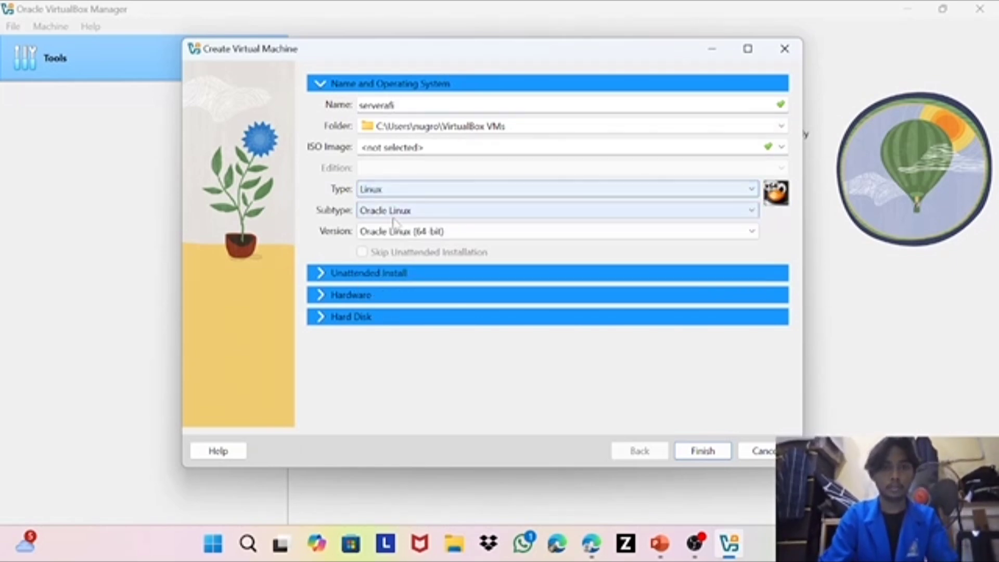
click(393, 211)
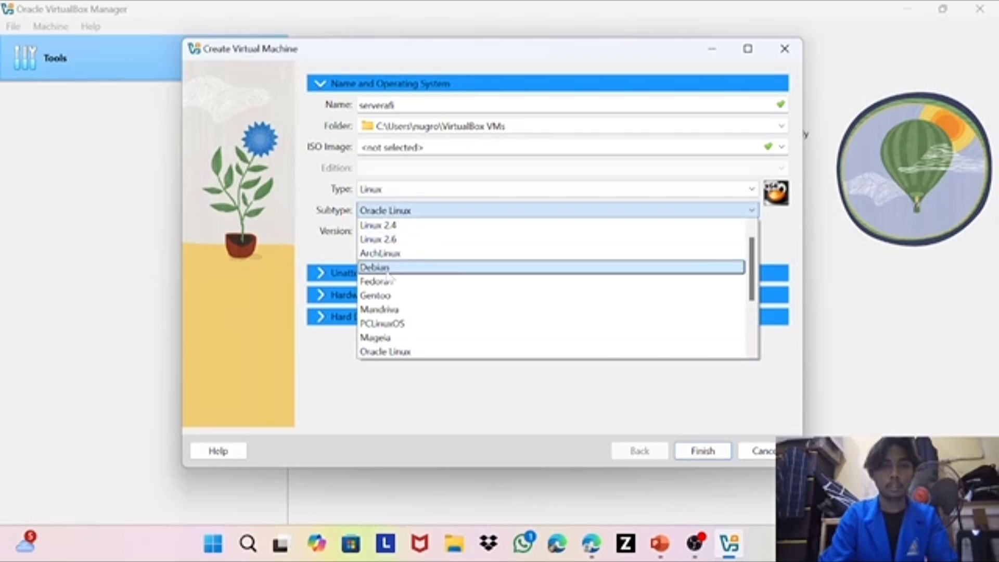
scroll(380, 267, down, 3)
click(379, 322)
click(379, 322)
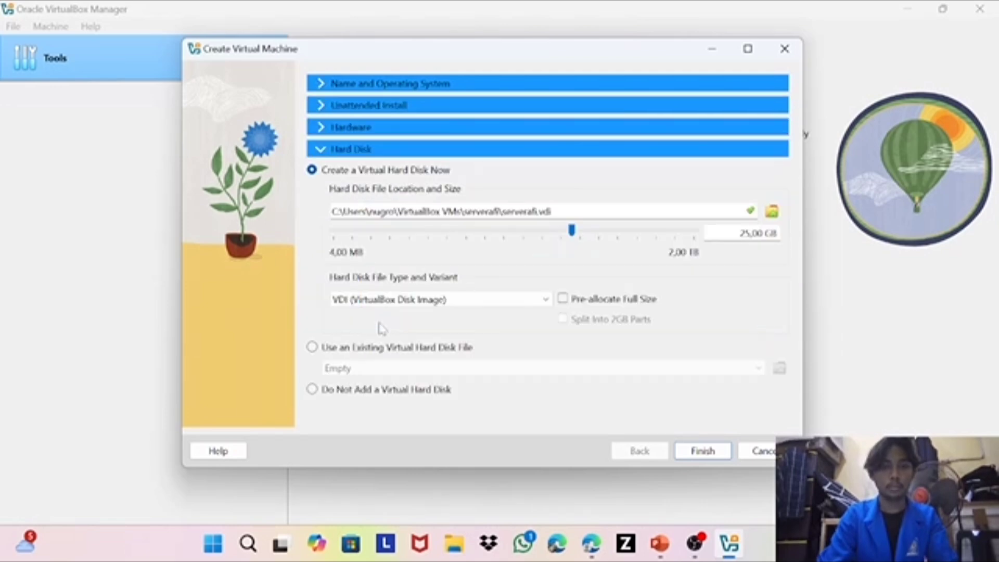
click(387, 87)
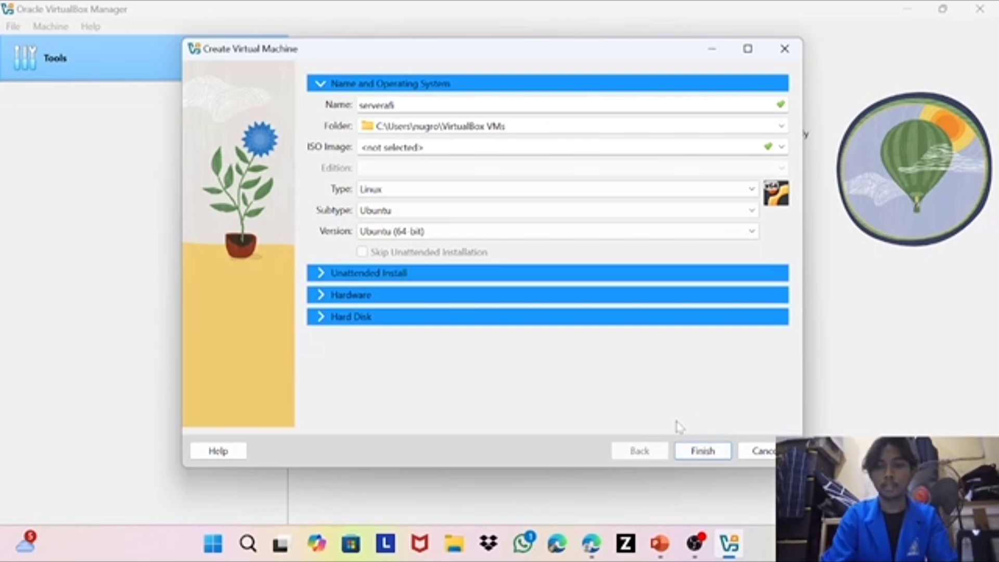
Review the unattended install, hardware and hard disk settings, and finish creating the virtual machine
click(431, 271)
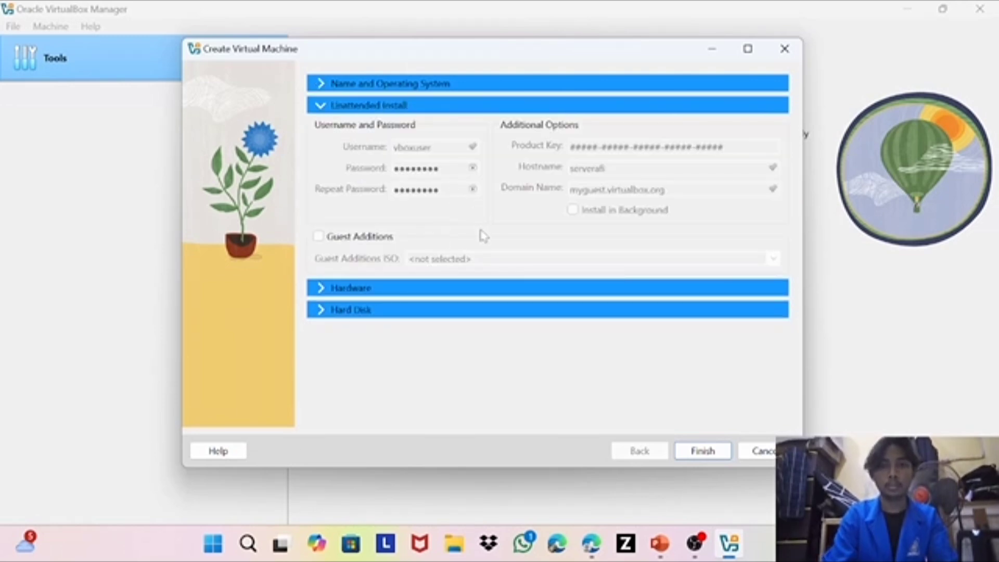
click(427, 287)
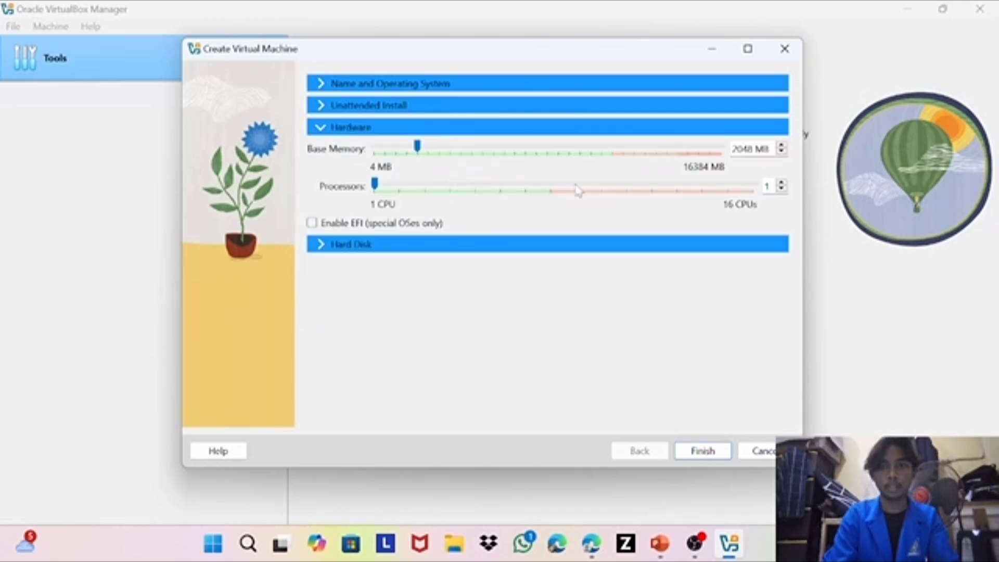
click(407, 245)
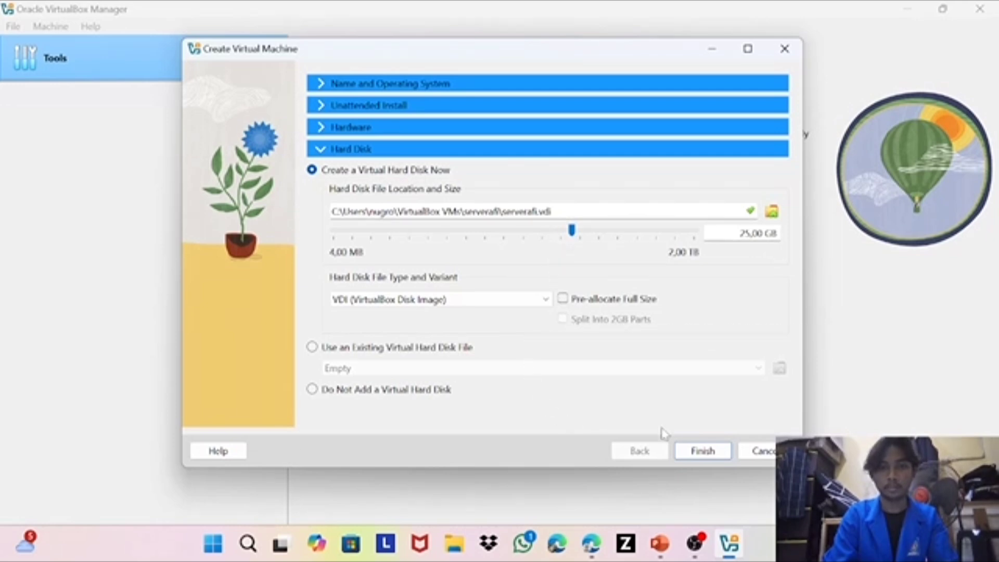
click(714, 454)
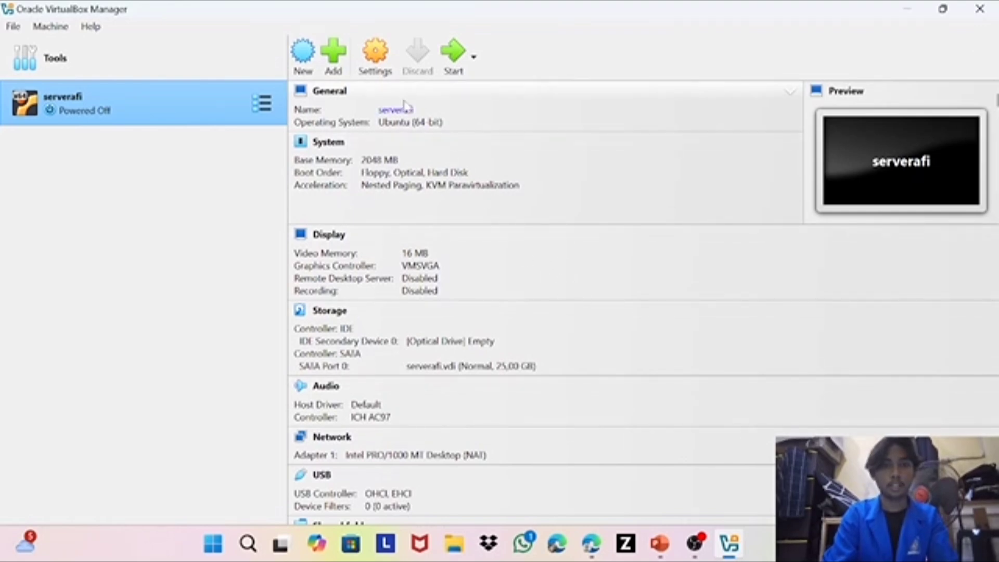
Attach the ubuntu-24.04.2-live-server-amd64 ISO from Downloads to the empty optical drive in the "serverafi" storage settings and save
click(375, 75)
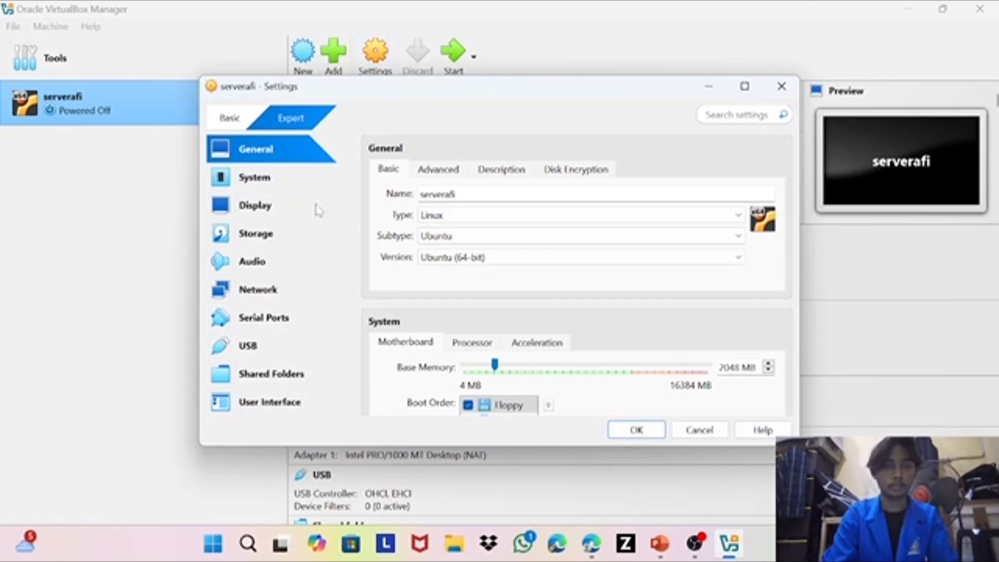
click(307, 245)
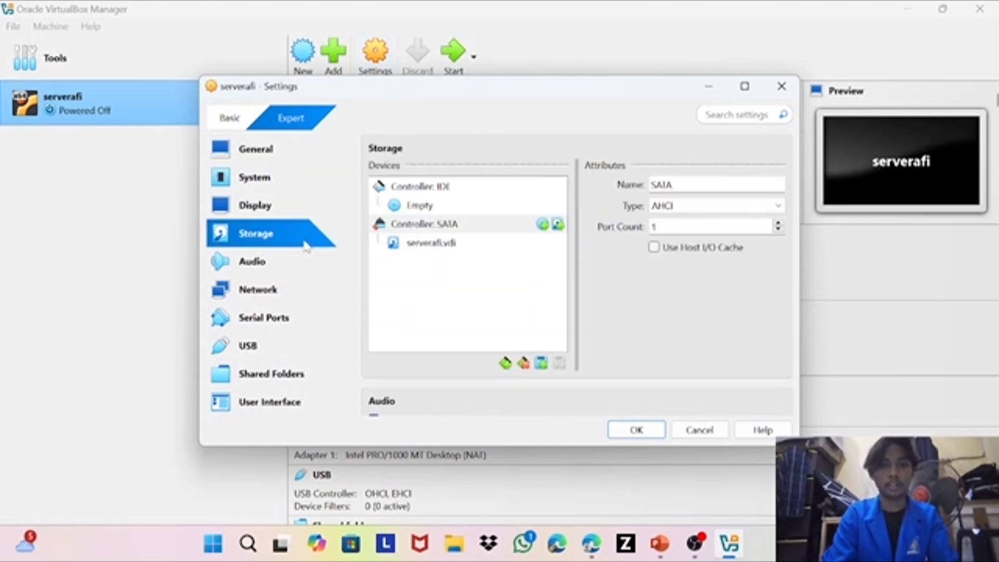
click(451, 211)
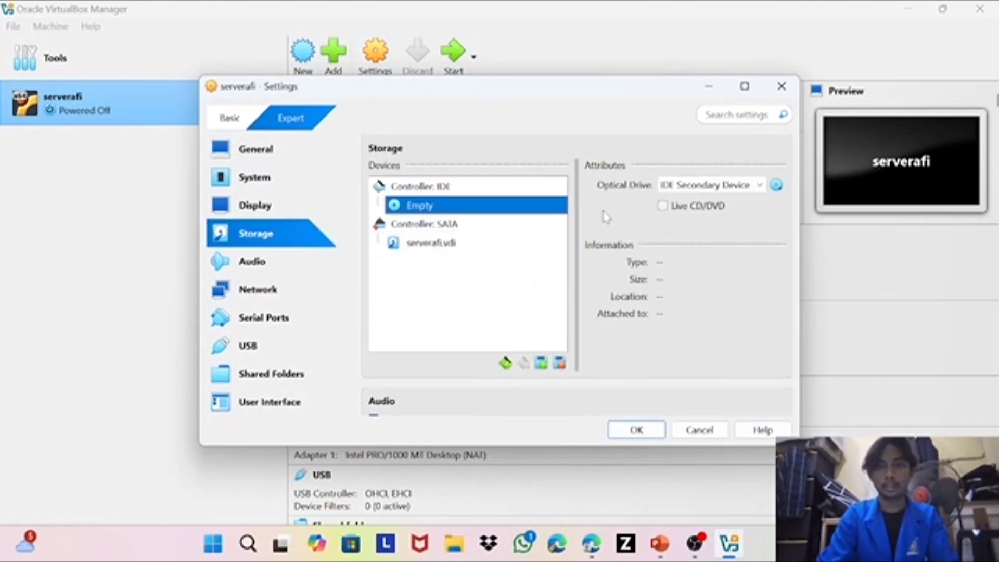
click(776, 185)
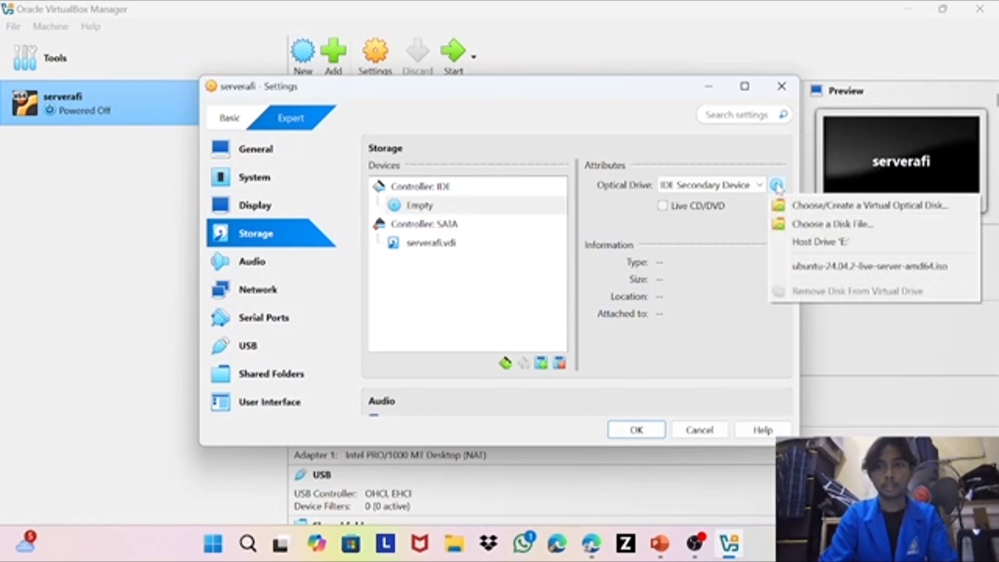
click(789, 223)
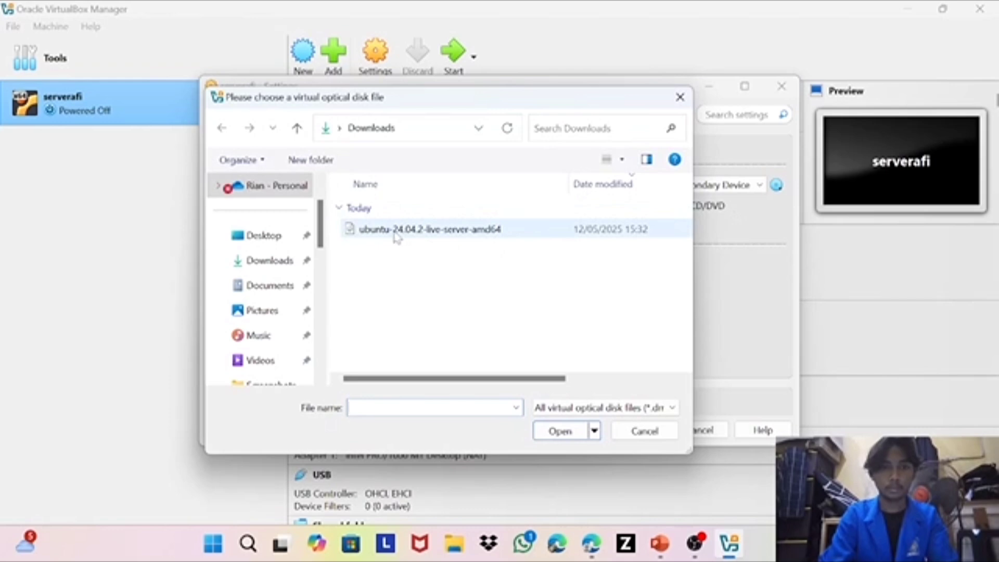
click(437, 232)
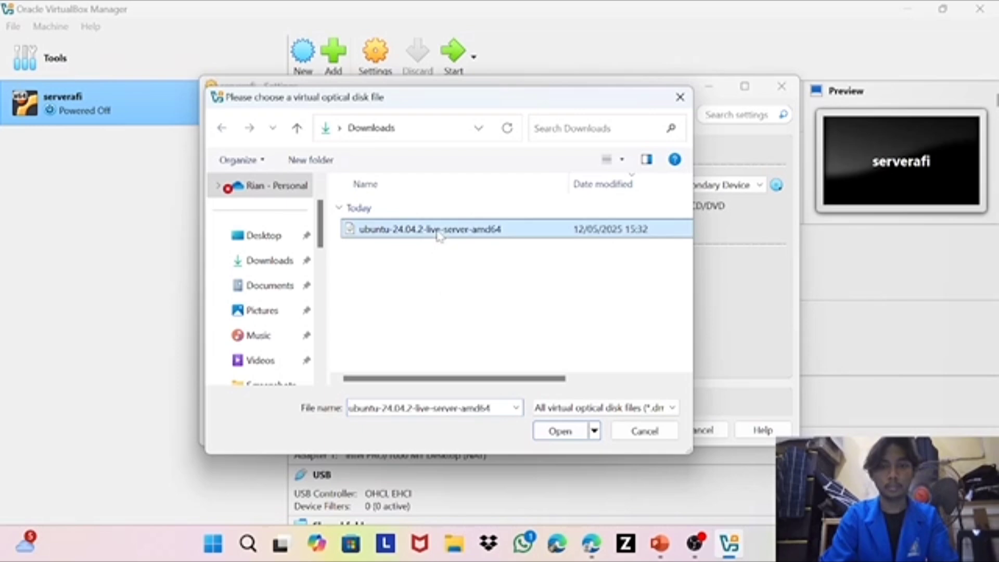
click(549, 433)
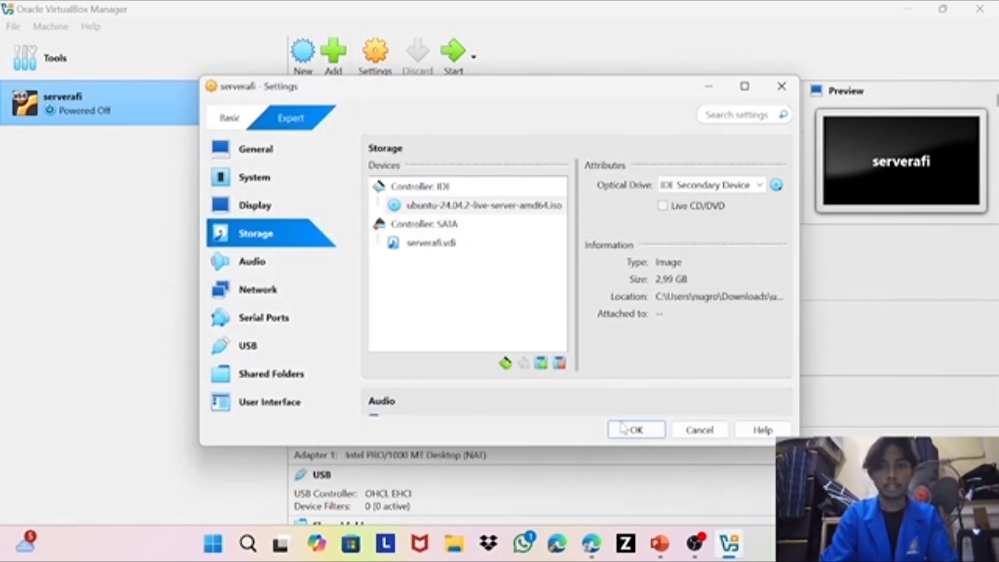
click(626, 429)
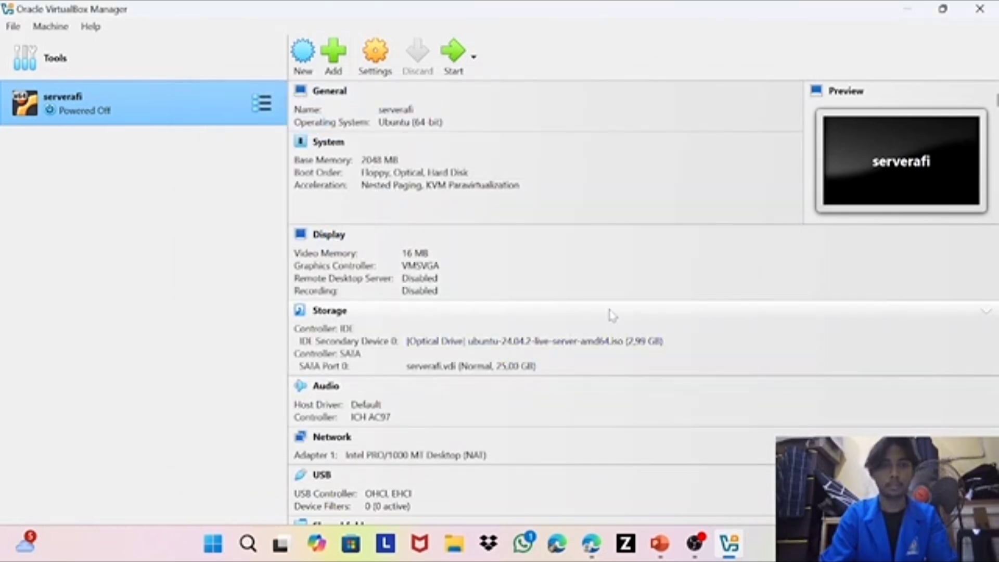
Set network Adapter 1 of the "serverafi" machine to Bridged Adapter and save the settings
click(377, 54)
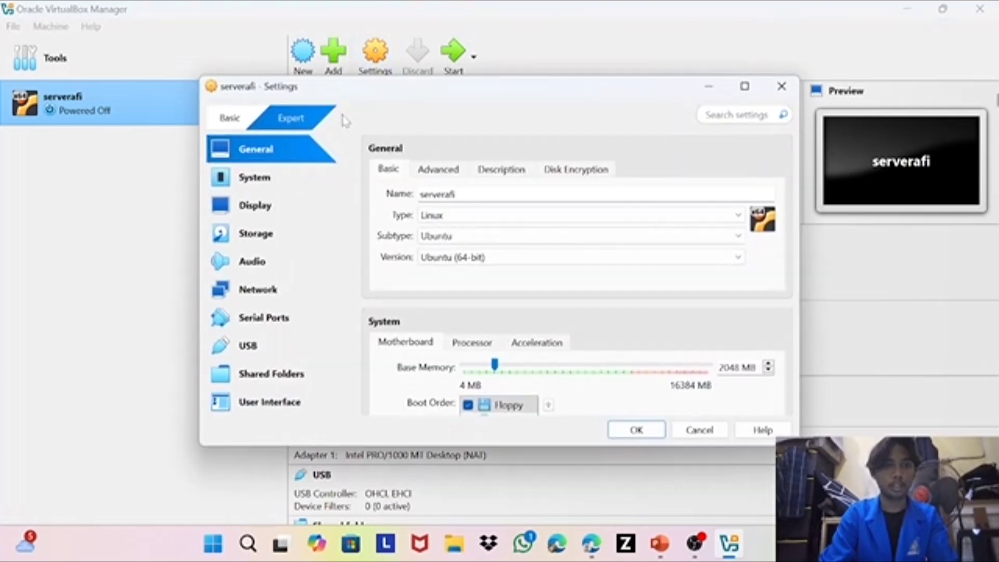
click(301, 303)
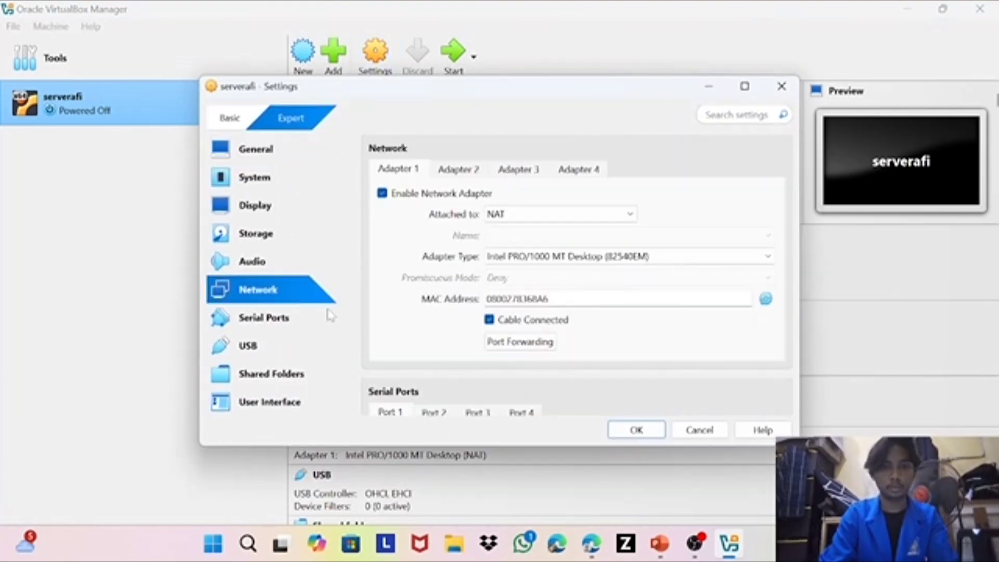
click(513, 214)
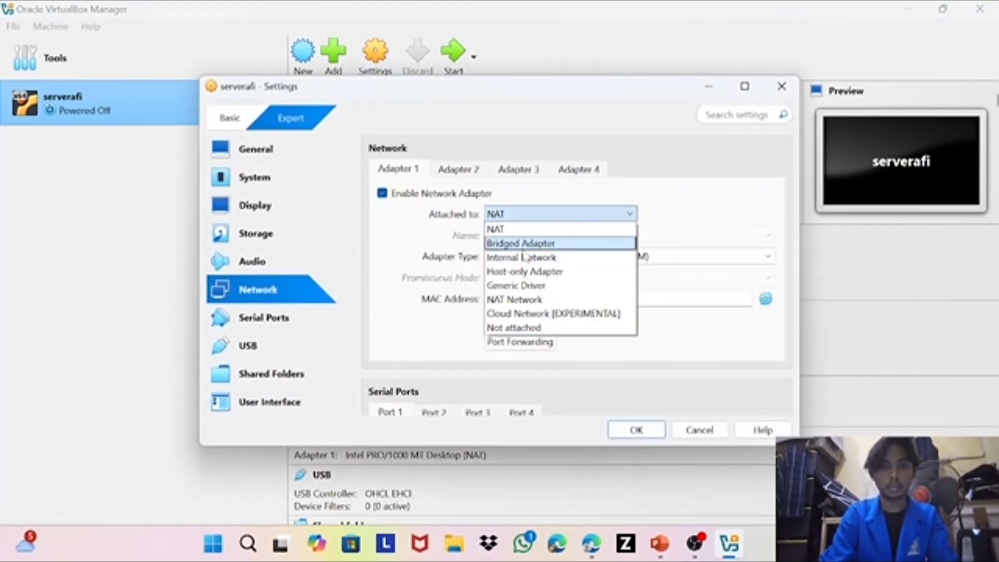
click(521, 243)
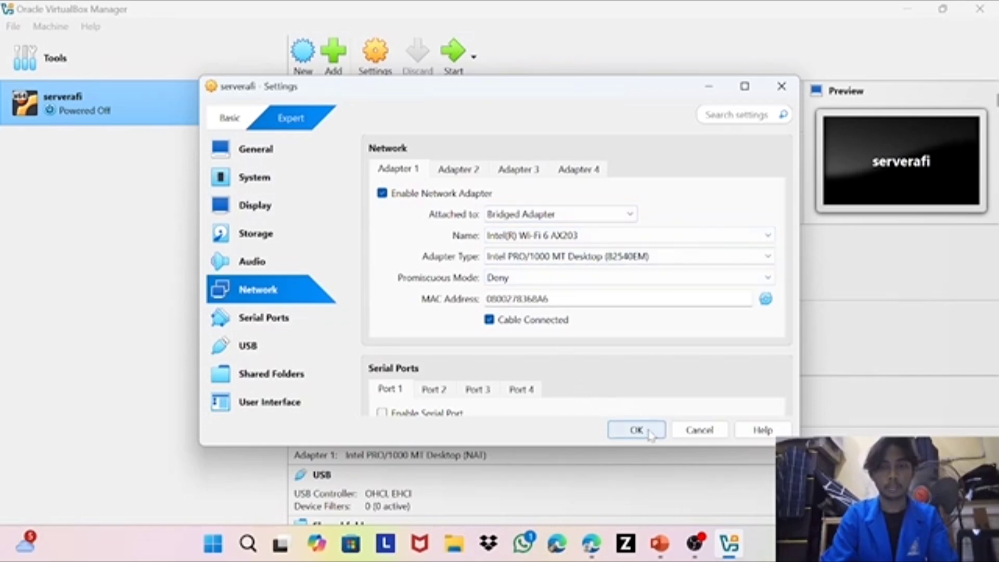
click(635, 429)
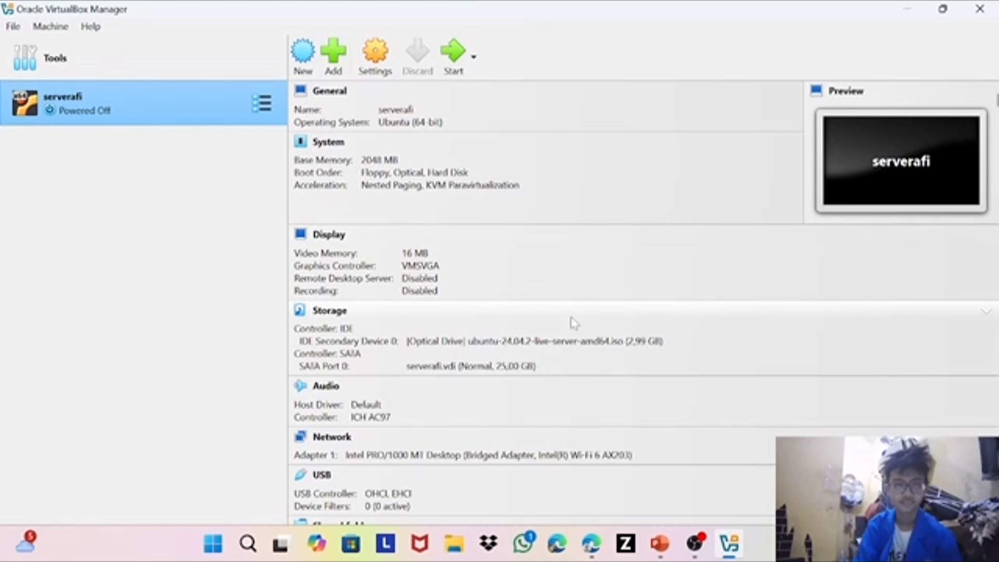
Start the "serverafi" machine, enlarge its window and boot the "Try or Install Ubuntu Server" entry
click(467, 71)
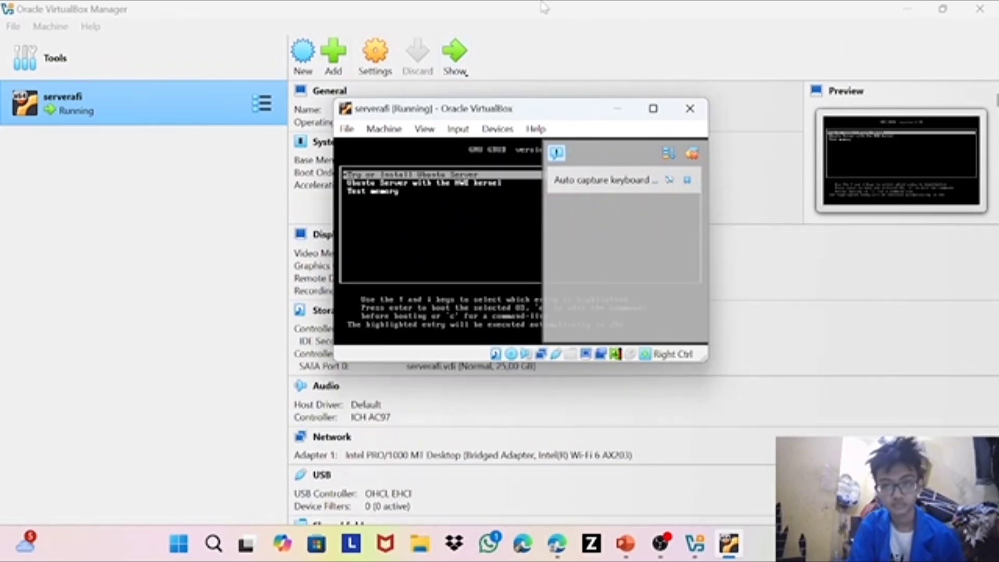
click(692, 153)
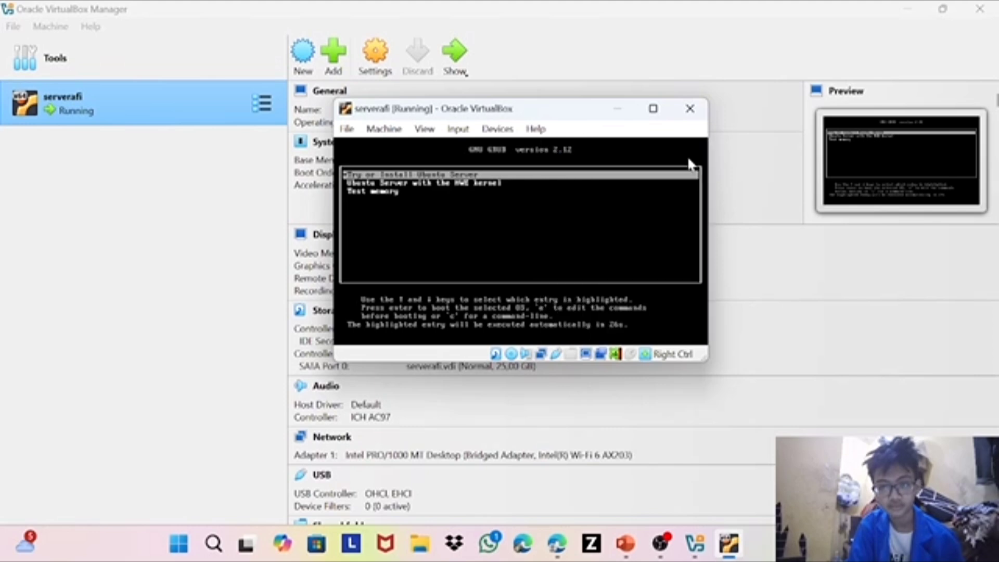
click(652, 109)
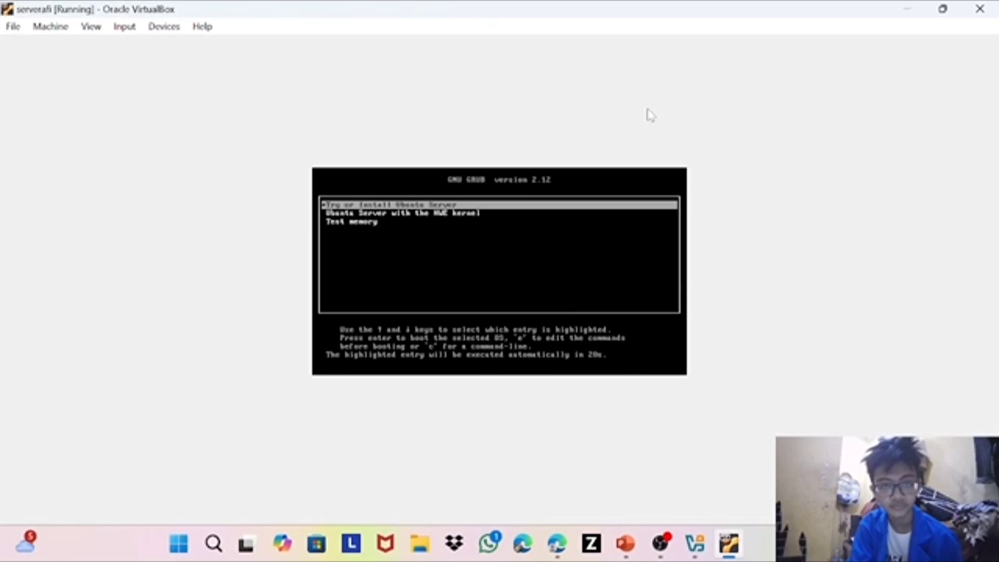
key(Return)
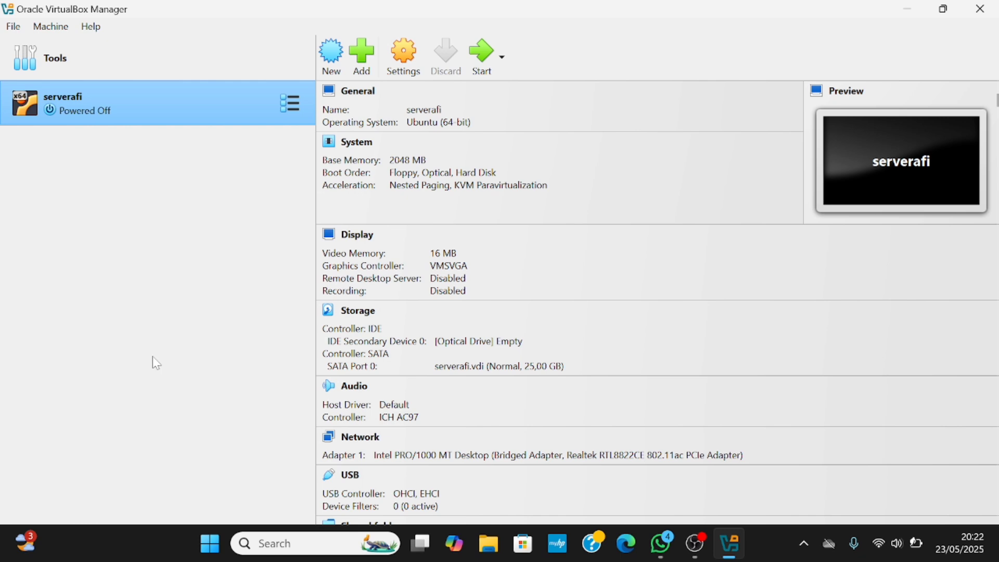
Start the installed "serverafi" machine and log in at its console with the account's username and password
double_click(108, 119)
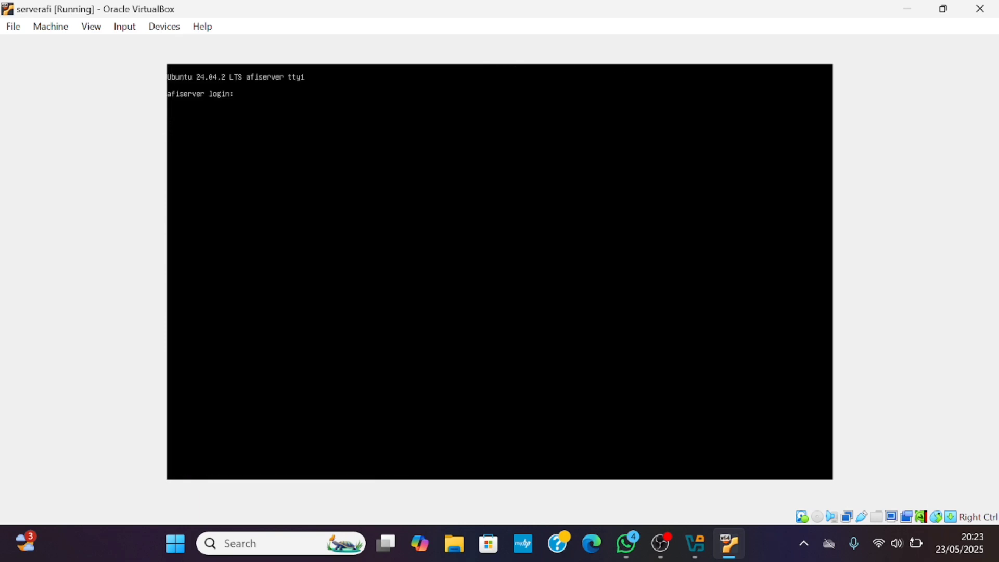
text(afi)
key(Return)
key(Return)
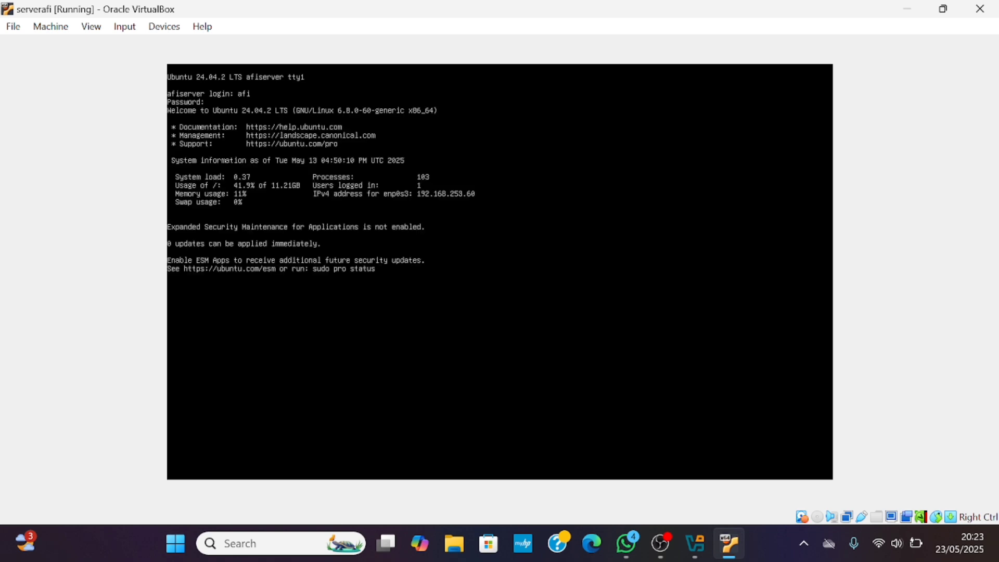
Look up the server's network interfaces and IP address with ifconfig
text(ifcong)
key(BackSpace)
text(v)
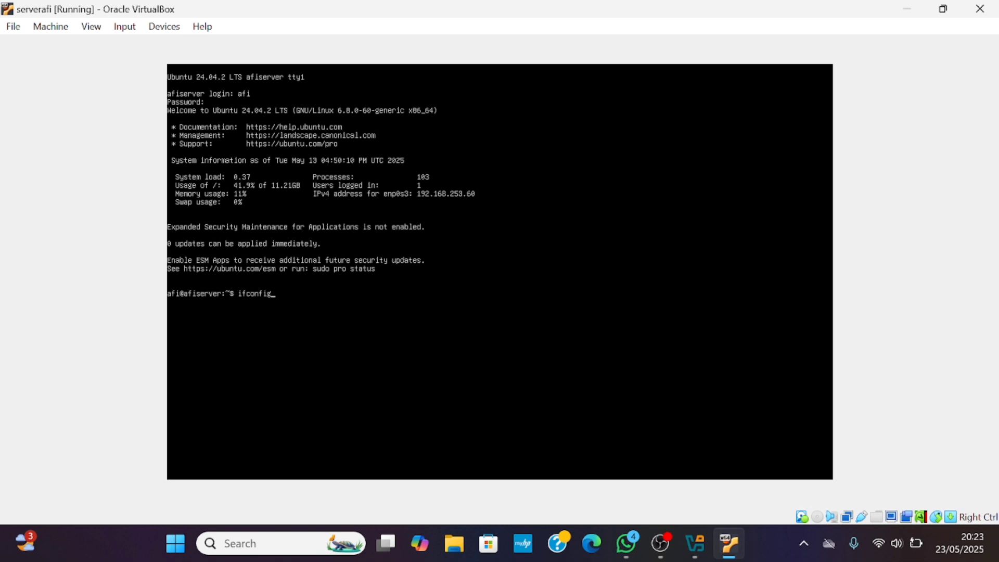
key(Return)
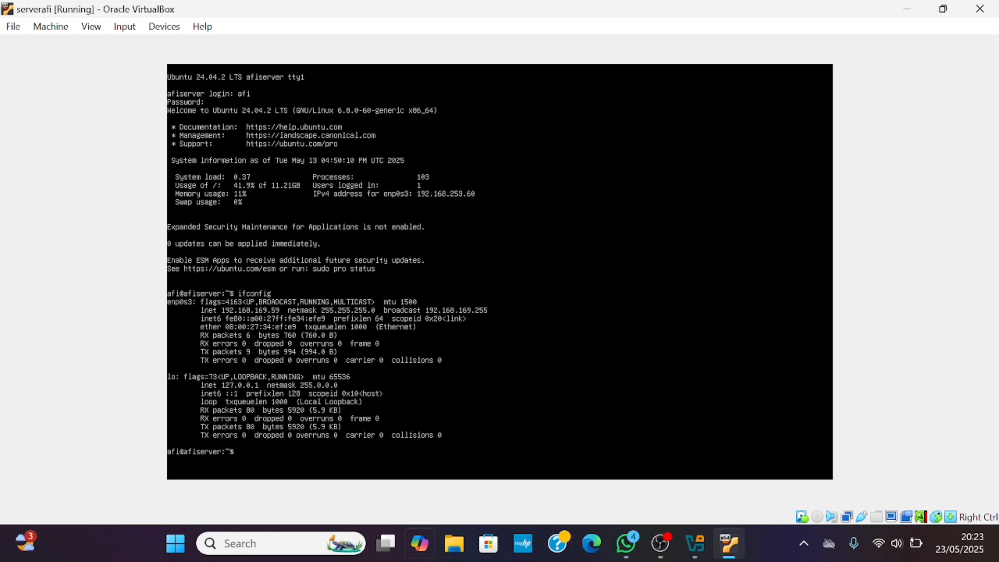
Switch to PuTTY and open an SSH connection to the server at 192.168.169.59 on port 22
click(224, 553)
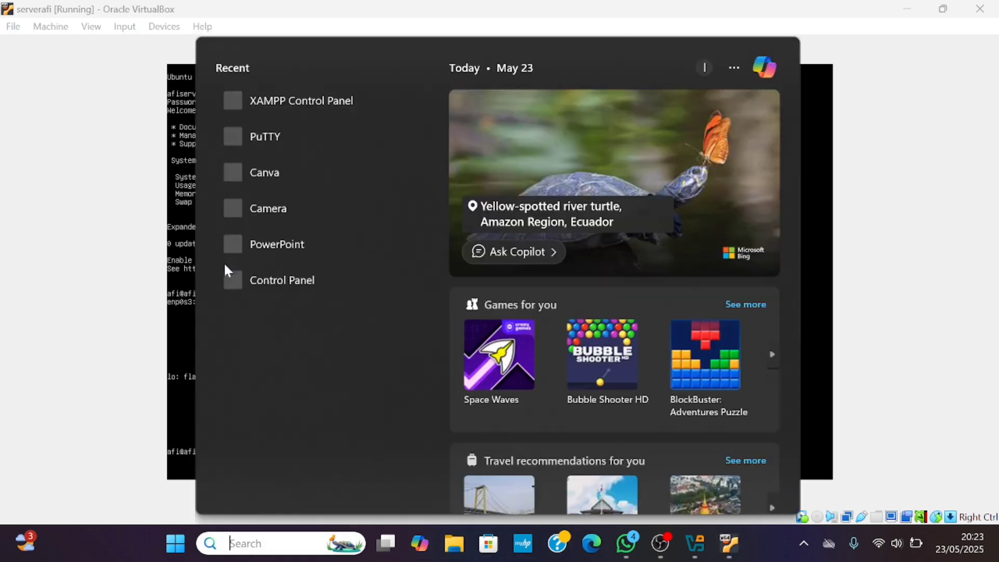
click(319, 146)
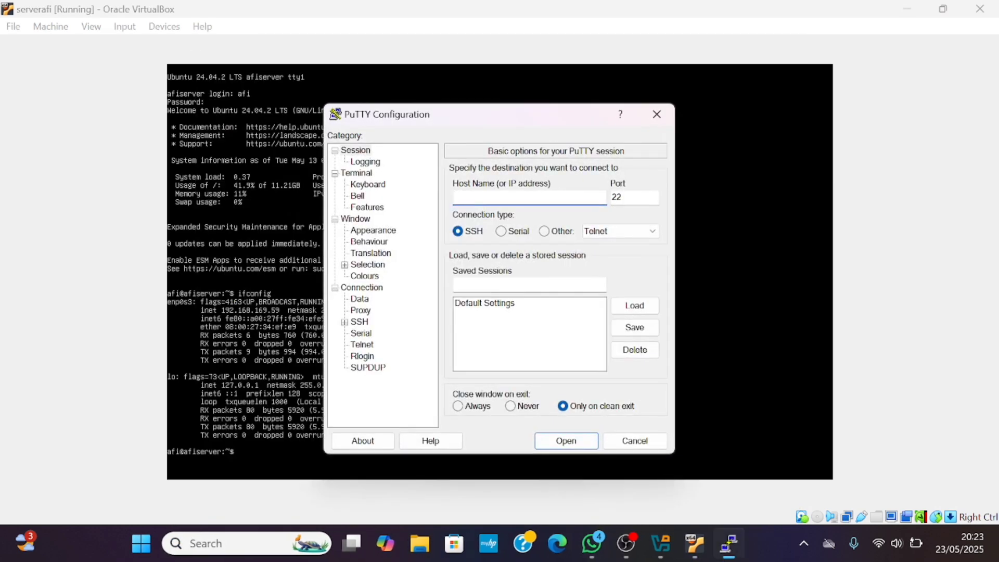
drag(505, 127, 657, 118)
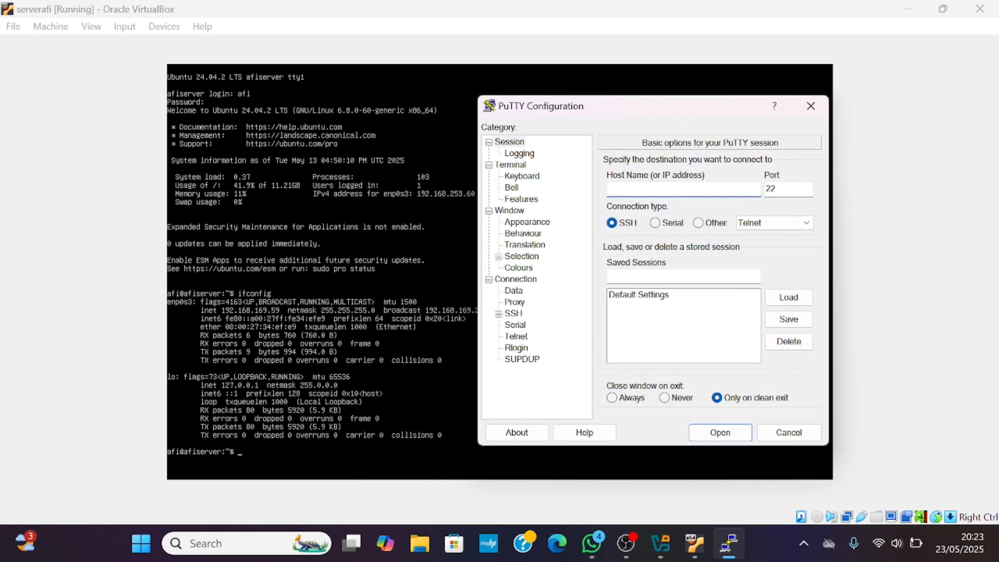
text(192.168.169.59)
click(720, 432)
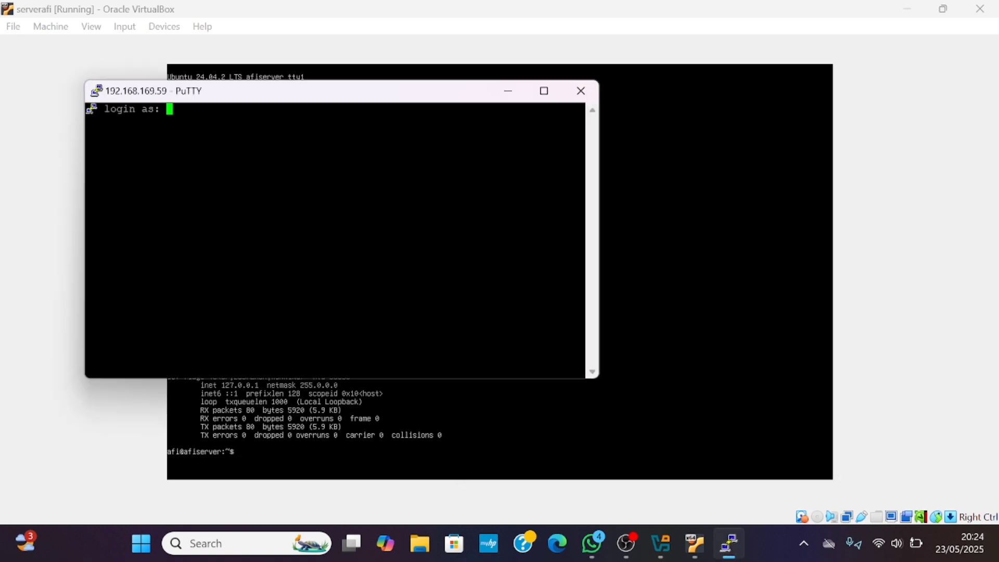
Log in to the SSH session with the account's username and password
text(afi)
key(Return)
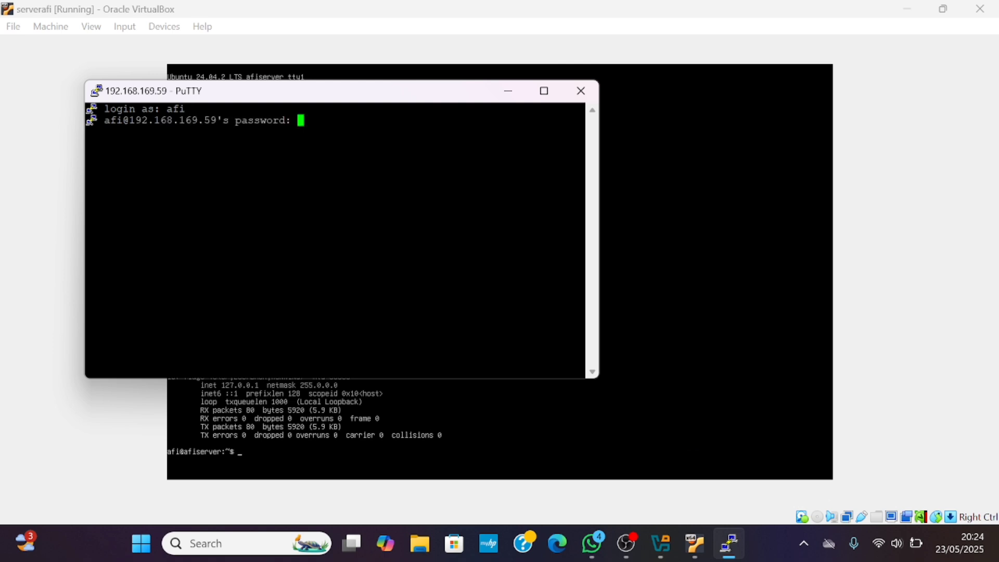
key(Return)
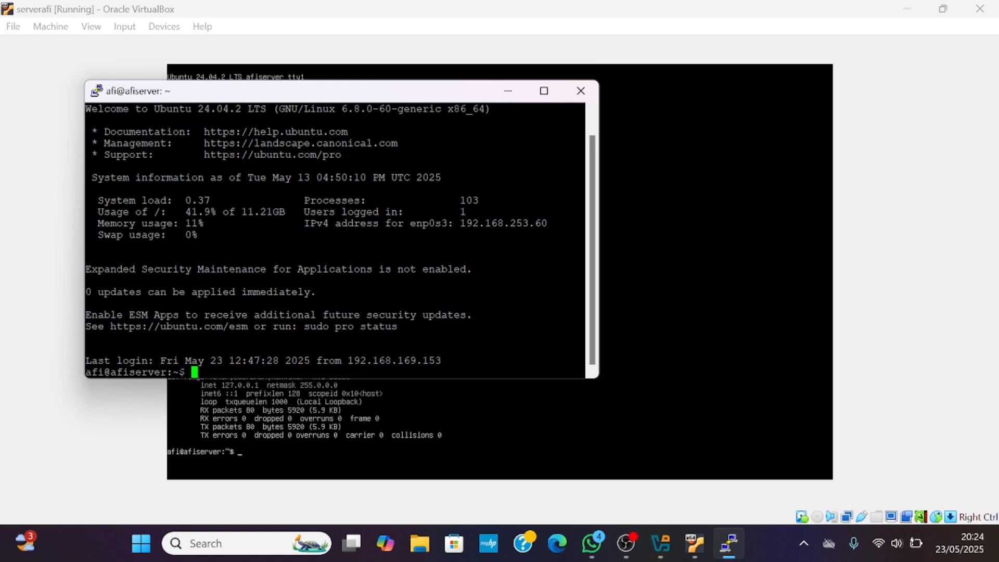
Refresh the package lists with sudo apt update, entering the sudo password, and upgrade the packages with sudo apt upgrade
text(sudo apt ins)
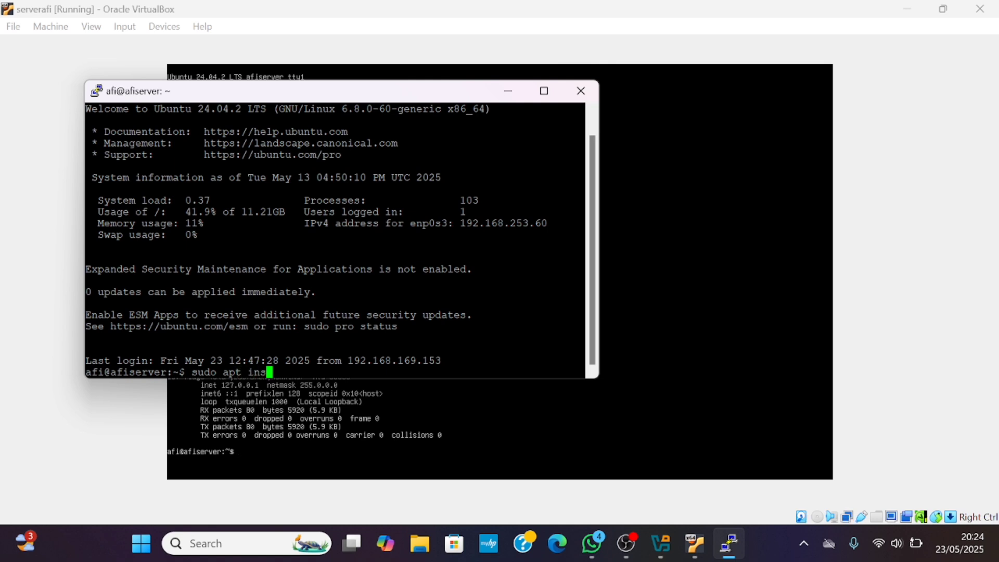
key(BackSpace)
key(BackSpace)
key(BackSpace)
text(update)
key(Return)
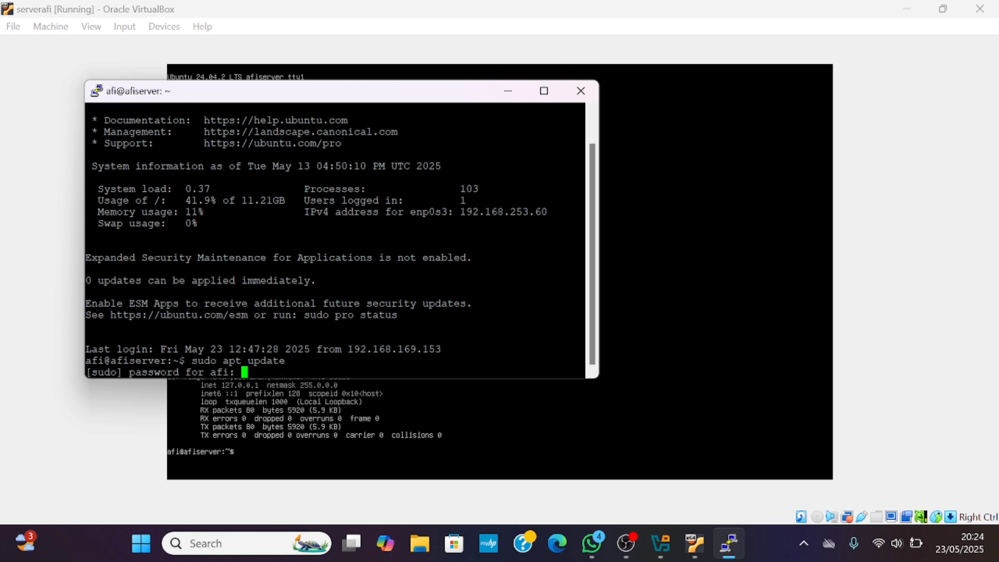
key(Return)
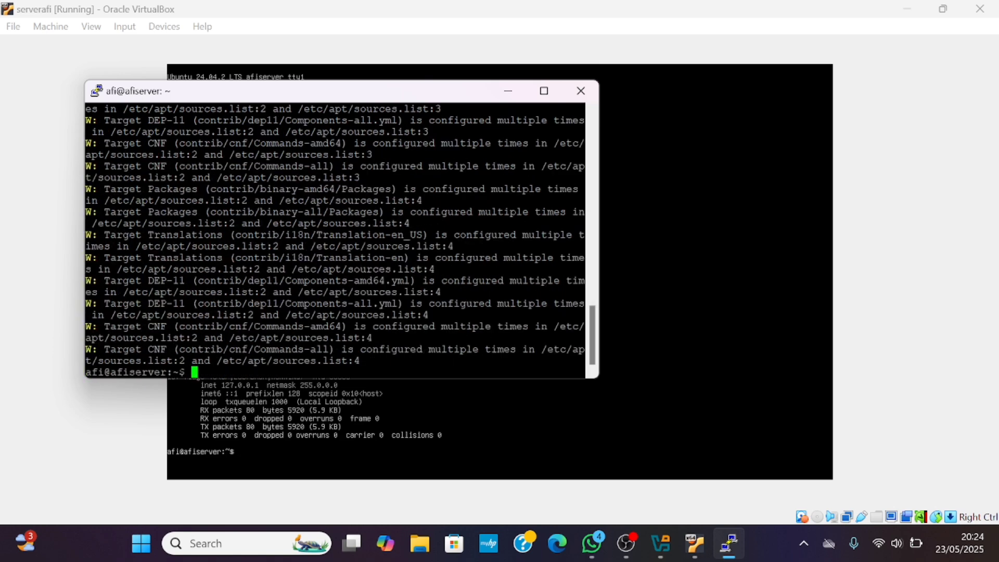
text(sudo apt upgrade)
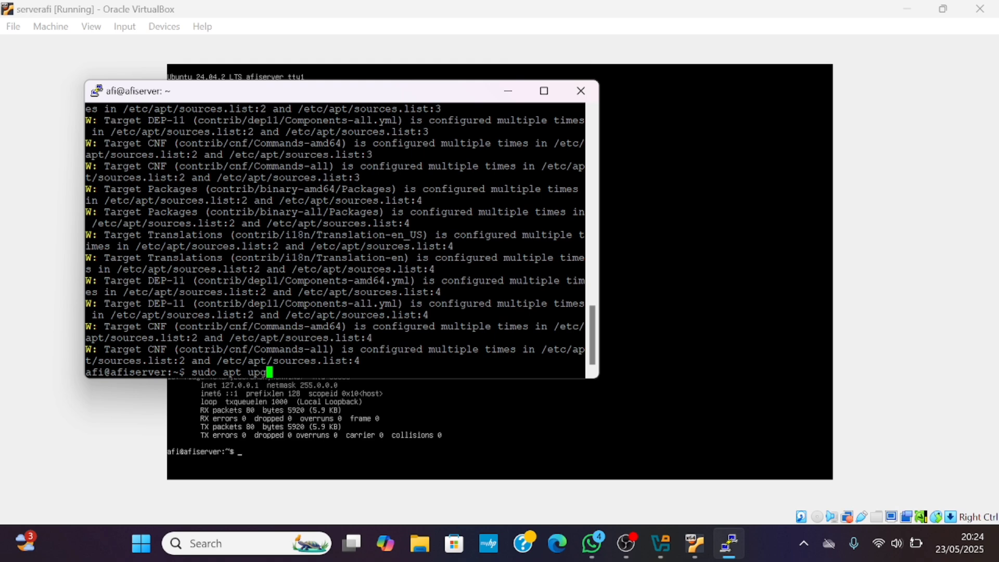
key(Return)
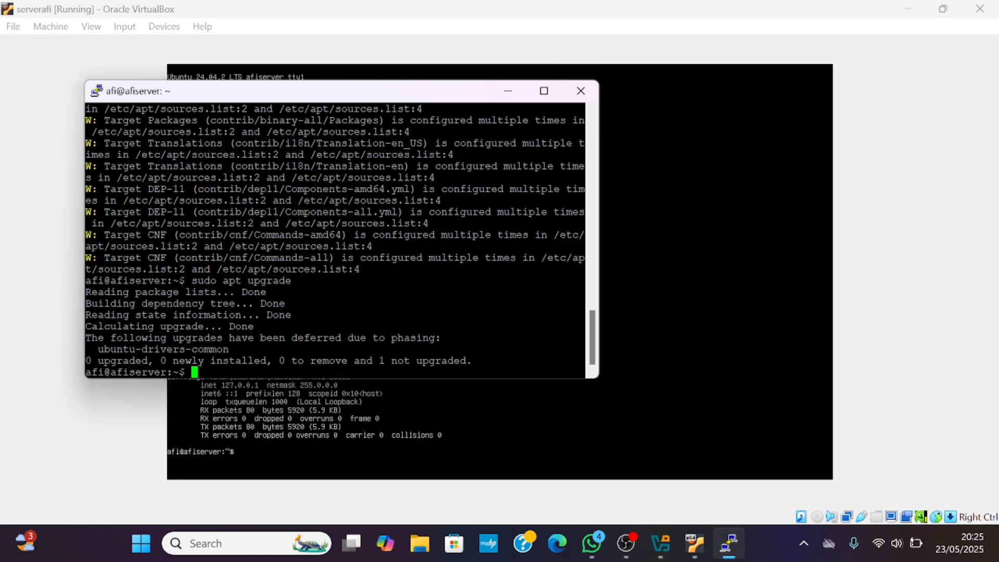
Try to install Python on the server with sudo apt install python
text(sudo apt insta)
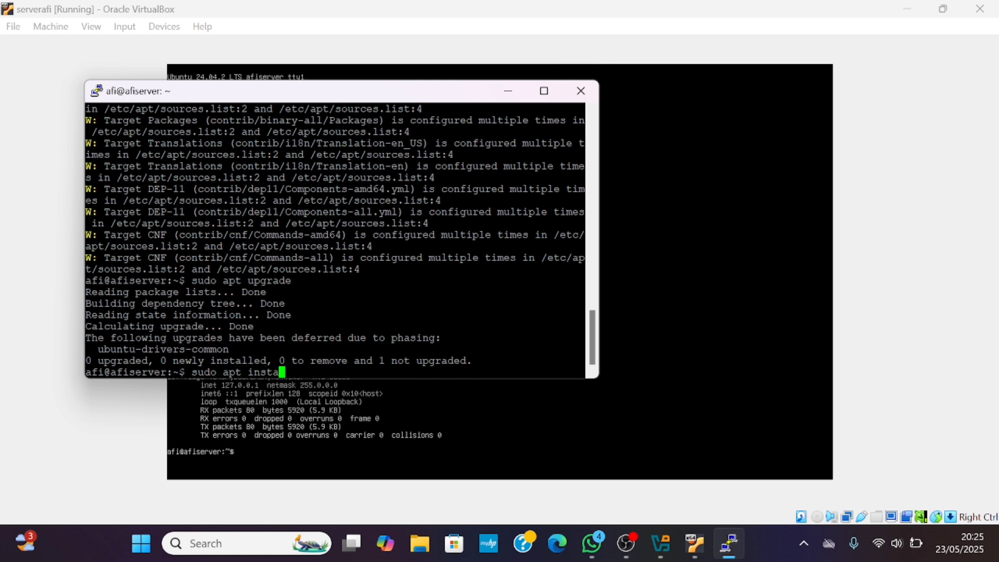
text(ll pytho)
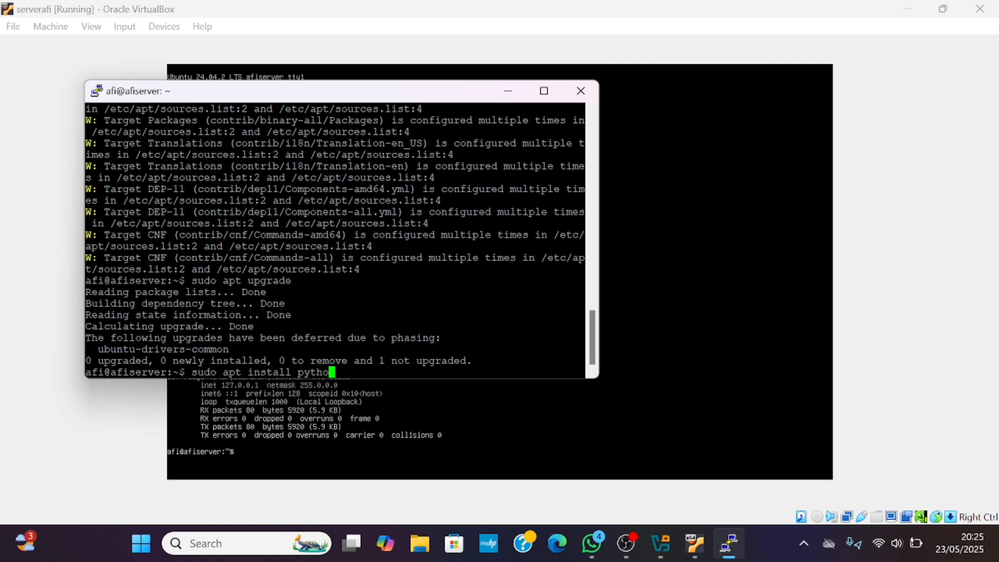
text(n)
key(Return)
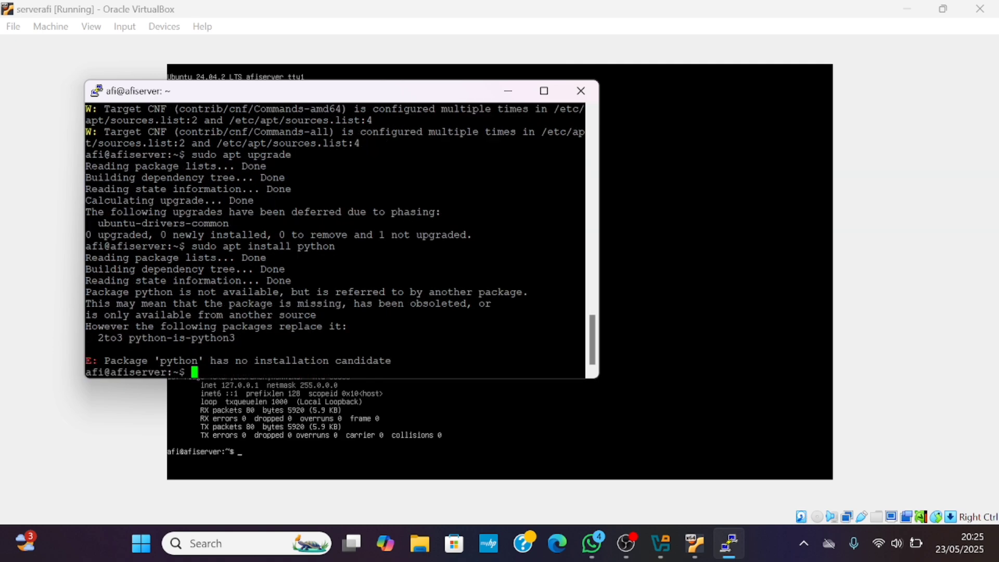
Try to install Python 3 on the server with the command sudo apt instal python3
text(sudo apt inst)
key(BackSpace)
key(BackSpace)
key(BackSpace)
text(nsta)
key(BackSpace)
key(BackSpace)
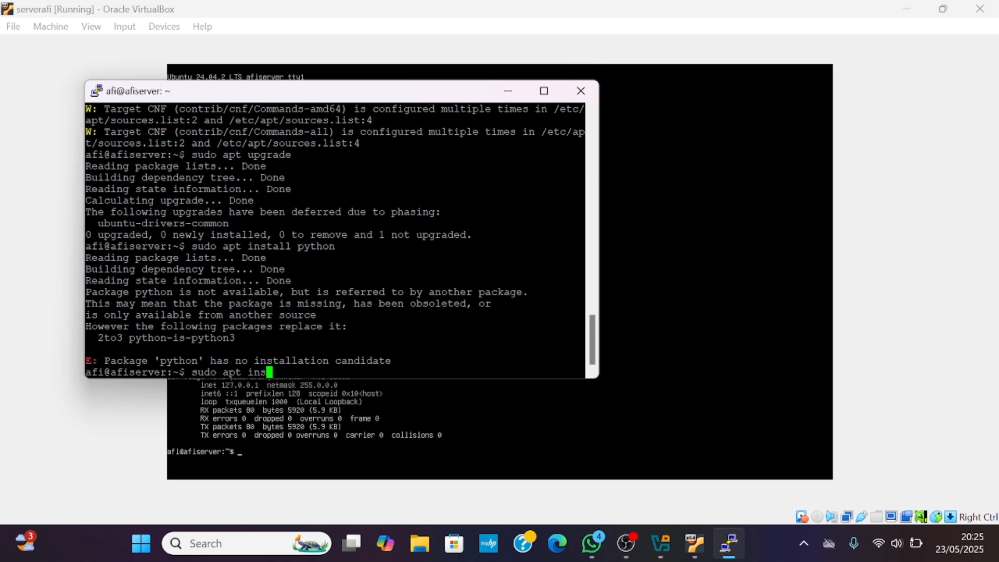
text(tal python)
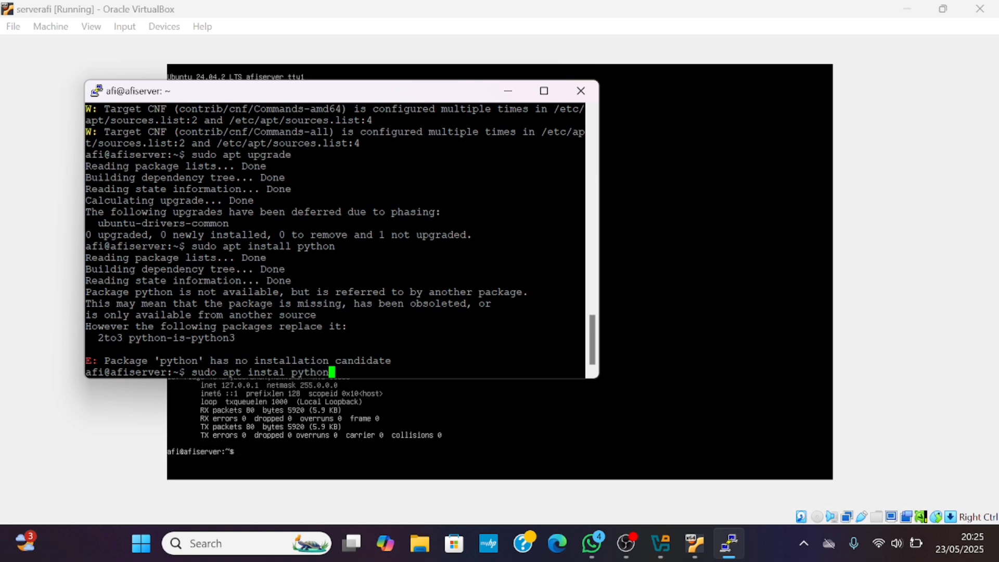
text(3)
key(Return)
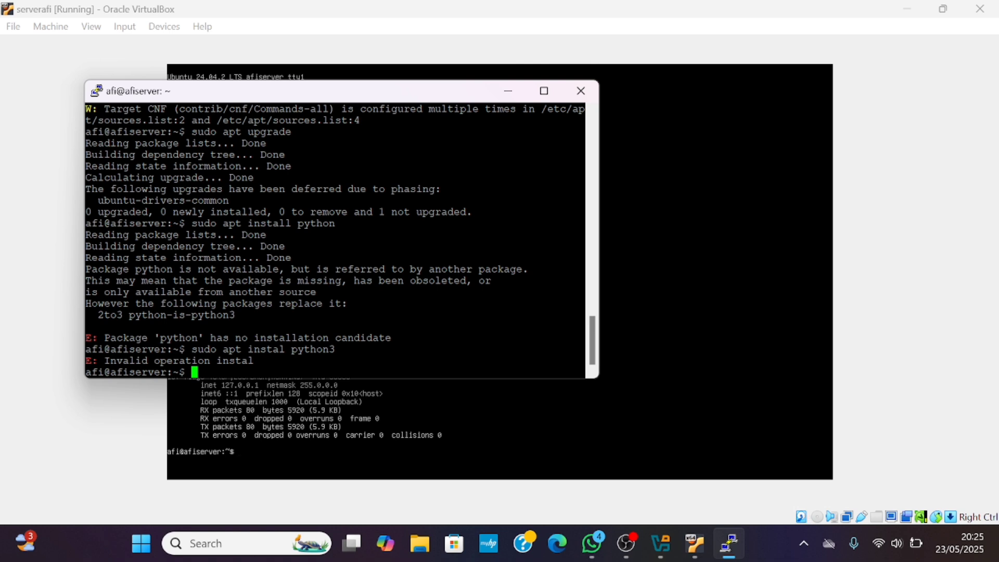
Check the Python version installed on the server with python3 --version
text(s)
key(BackSpace)
text(python3 --ver)
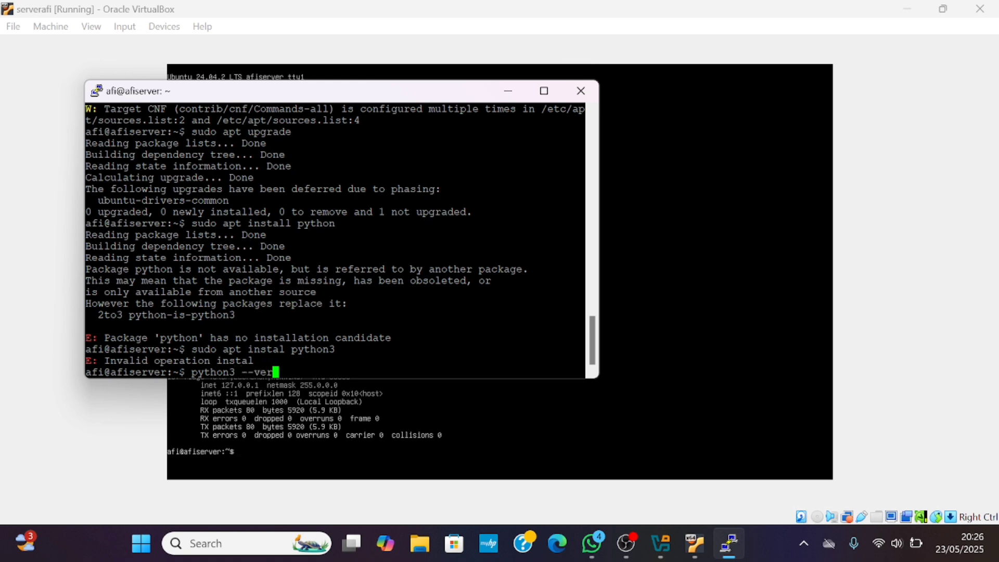
text(sion)
key(Return)
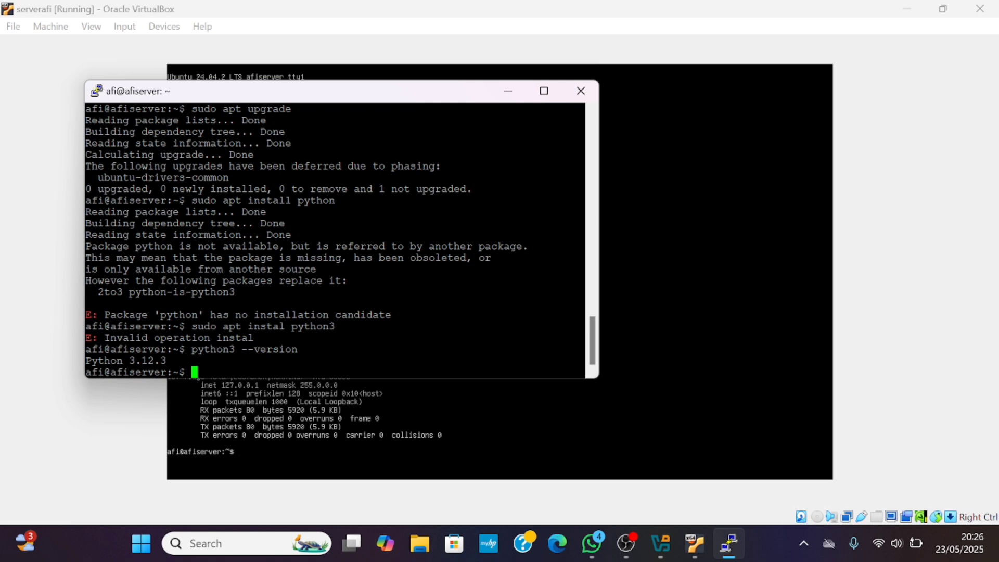
drag(520, 361, 166, 360)
click(250, 360)
Create the file Hallo.py in nano with the line print("Hello World"), save it and exit the editor
text(nano Ho)
key(BackSpace)
text(allo.py)
key(Return)
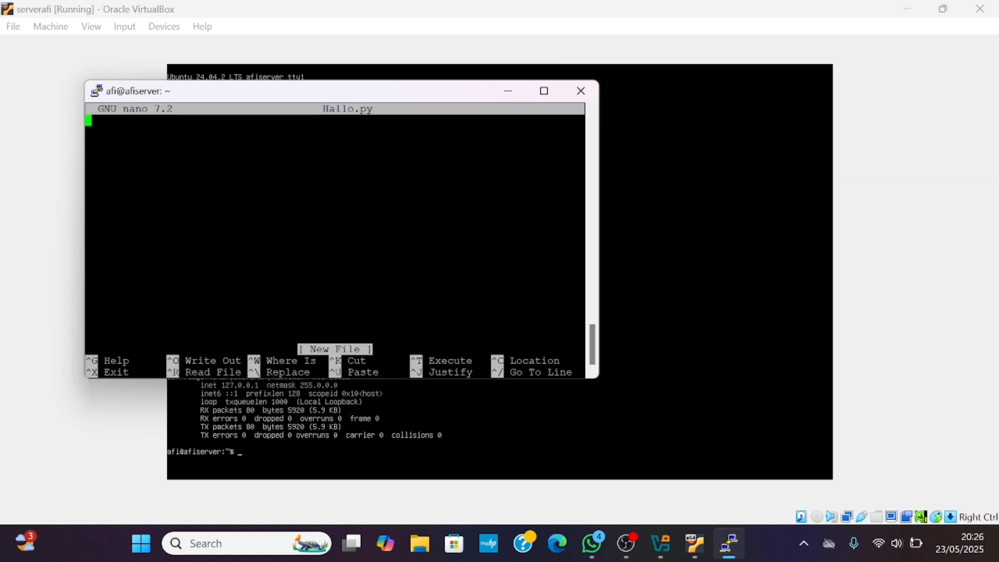
text(print("Hello)
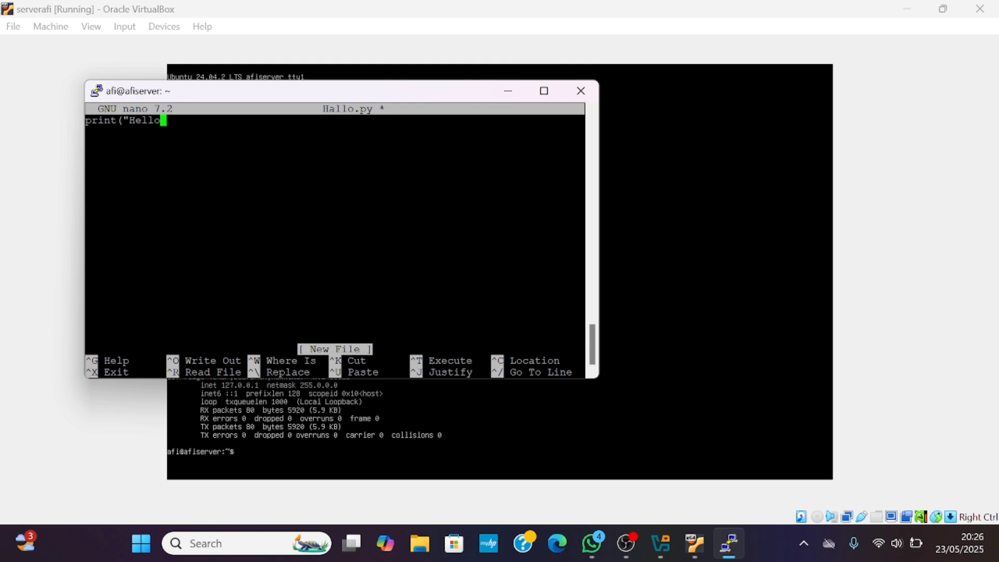
text( World"))
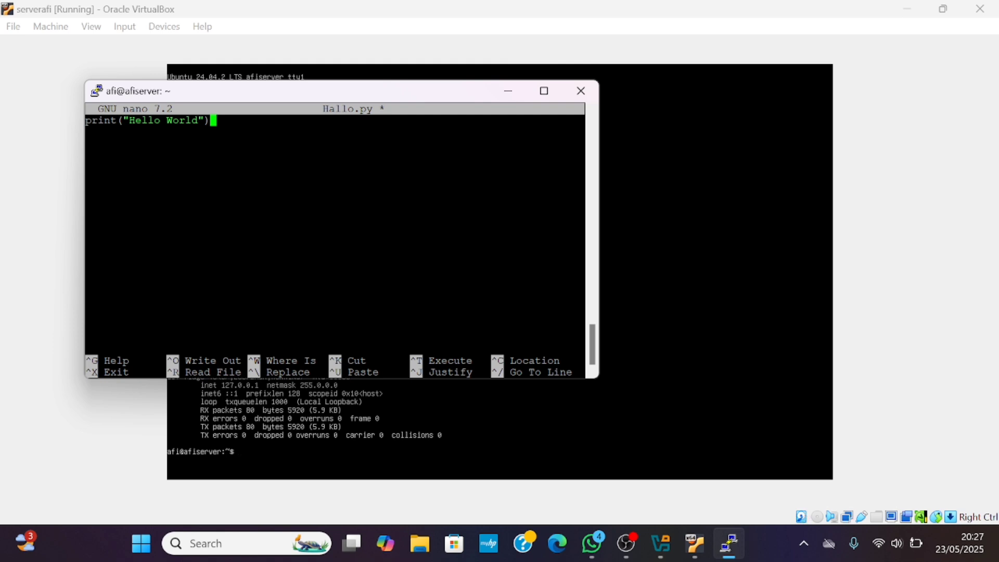
key(ctrl+o)
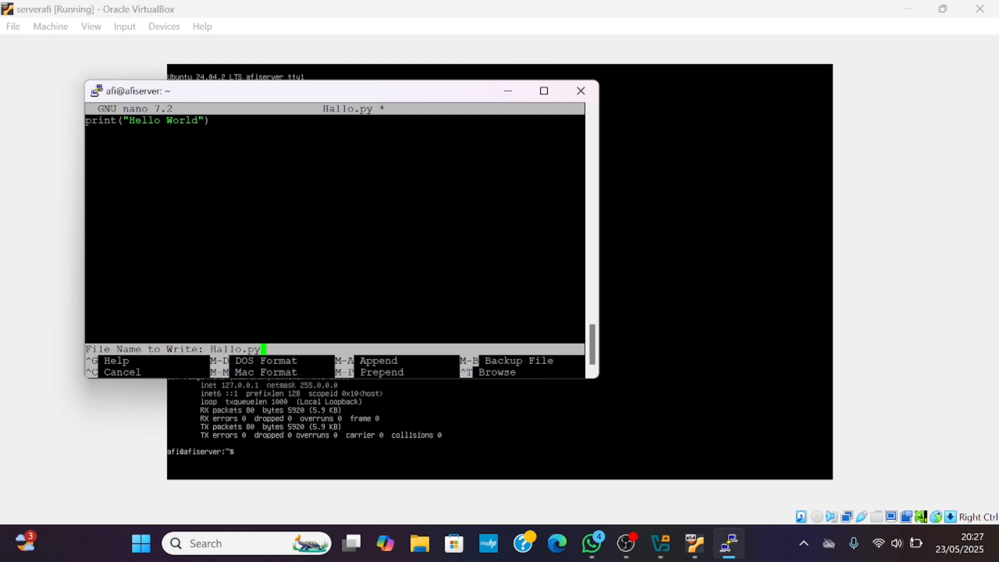
key(Return)
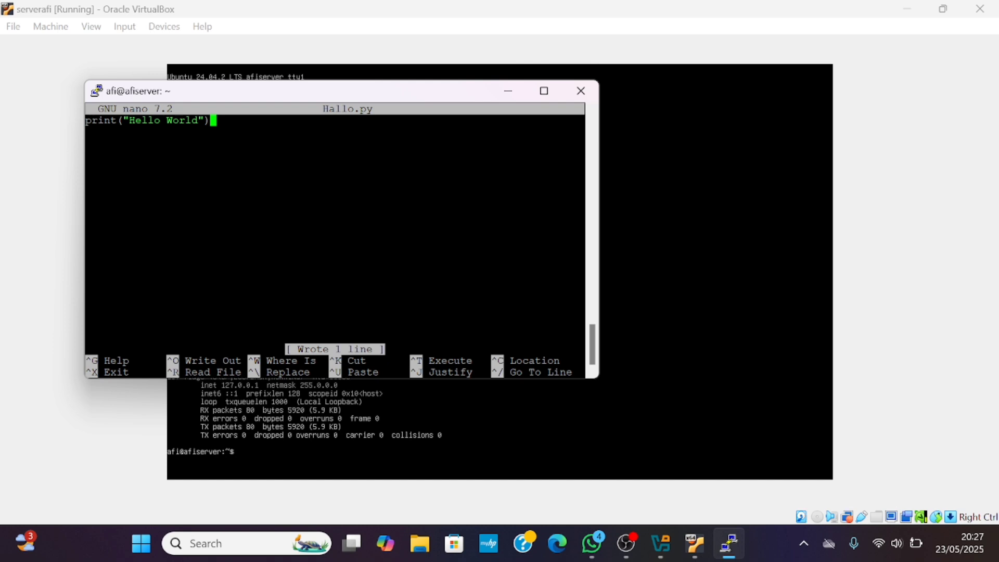
key(ctrl+x)
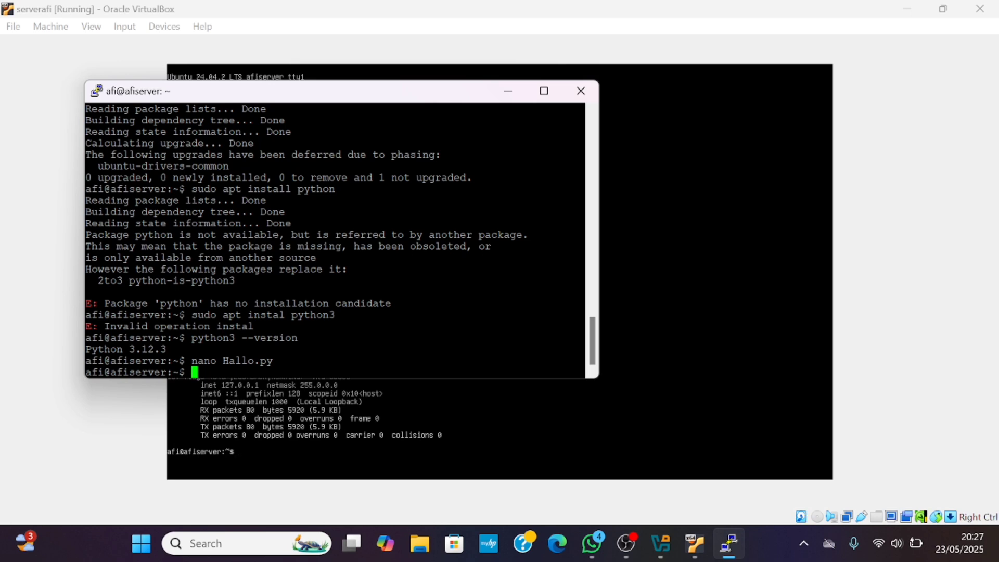
Run the Hallo.py script with python3 and highlight its output line
text(python3 Hallo.)
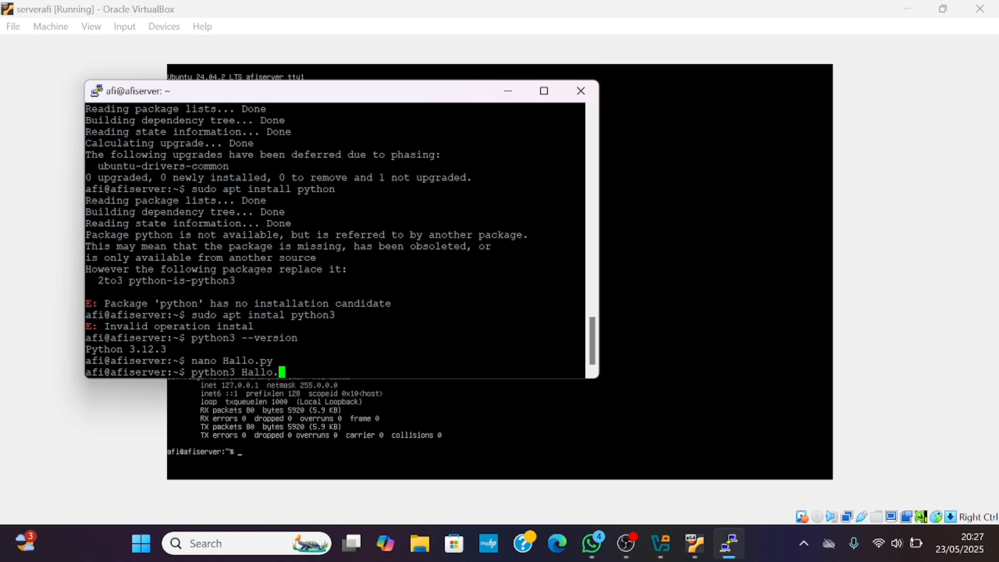
text(py)
key(Return)
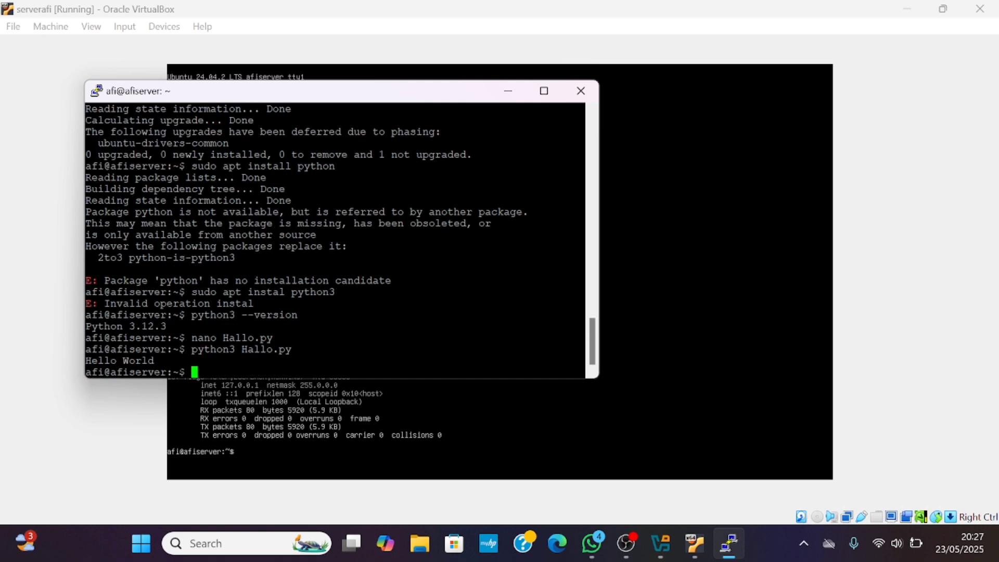
mouse_move(162, 361)
mouse_down()
mouse_move(82, 360)
mouse_move(162, 361)
mouse_up()
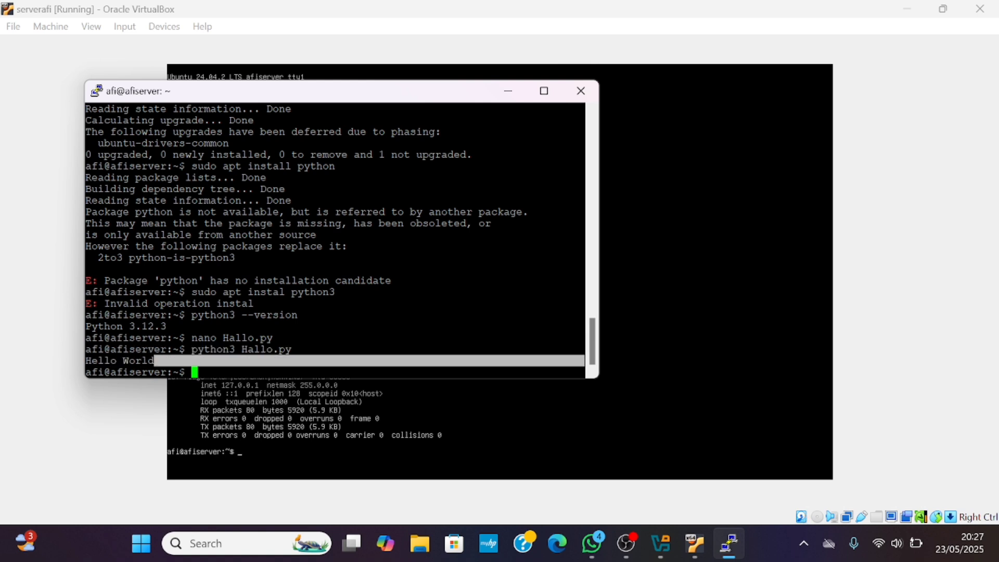
Close the SSH session to the server and confirm the exit
key(alt+Tab)
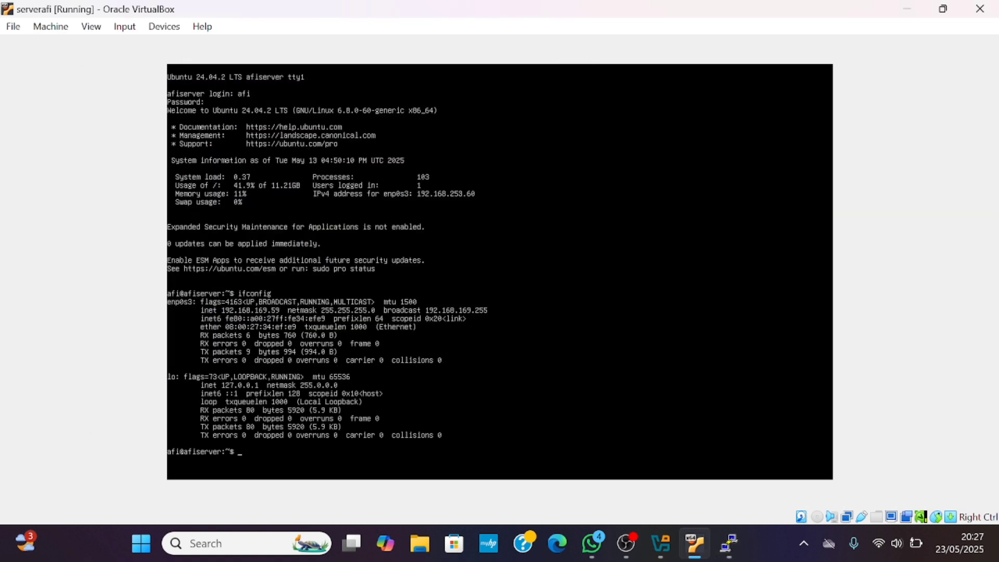
click(722, 552)
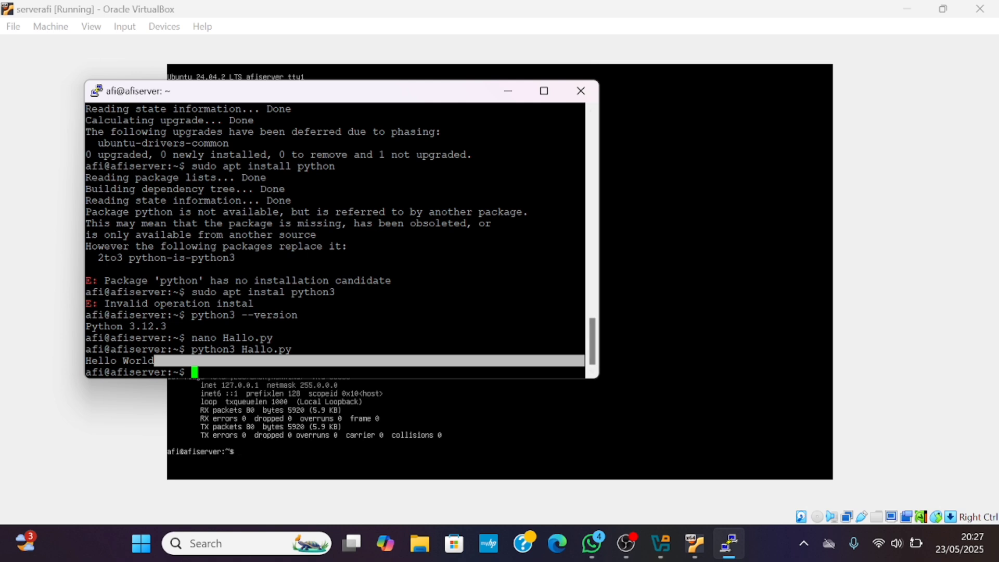
click(581, 93)
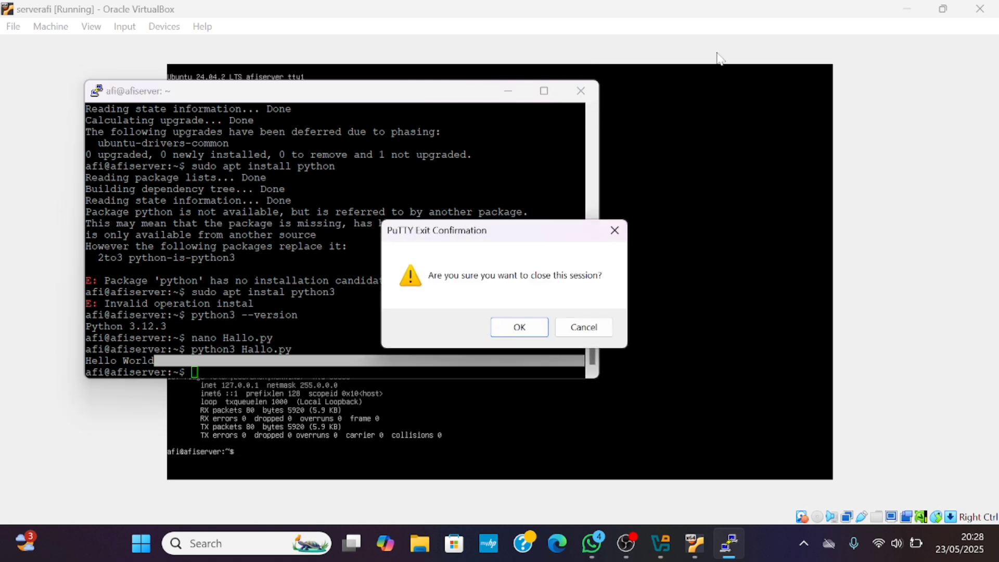
click(519, 327)
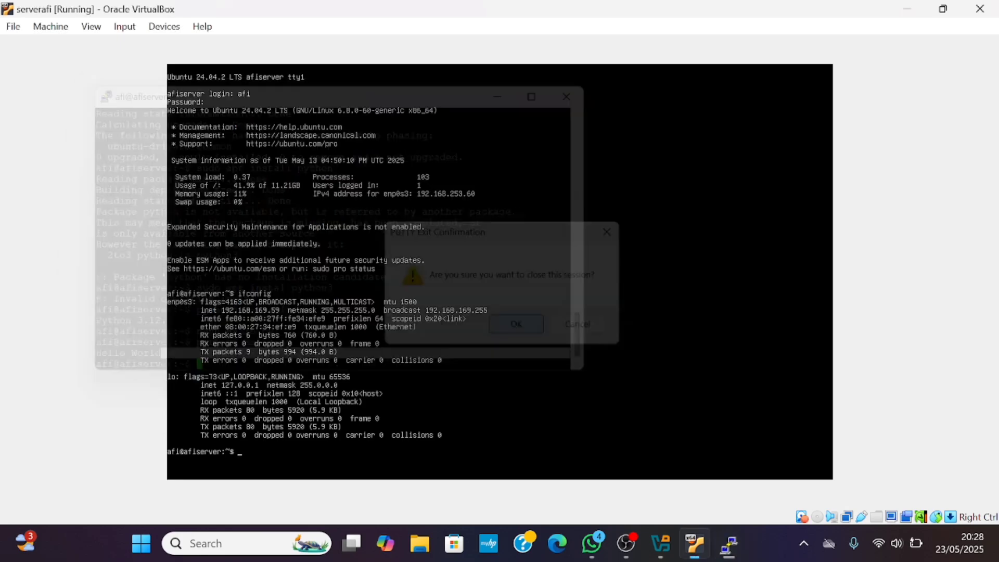